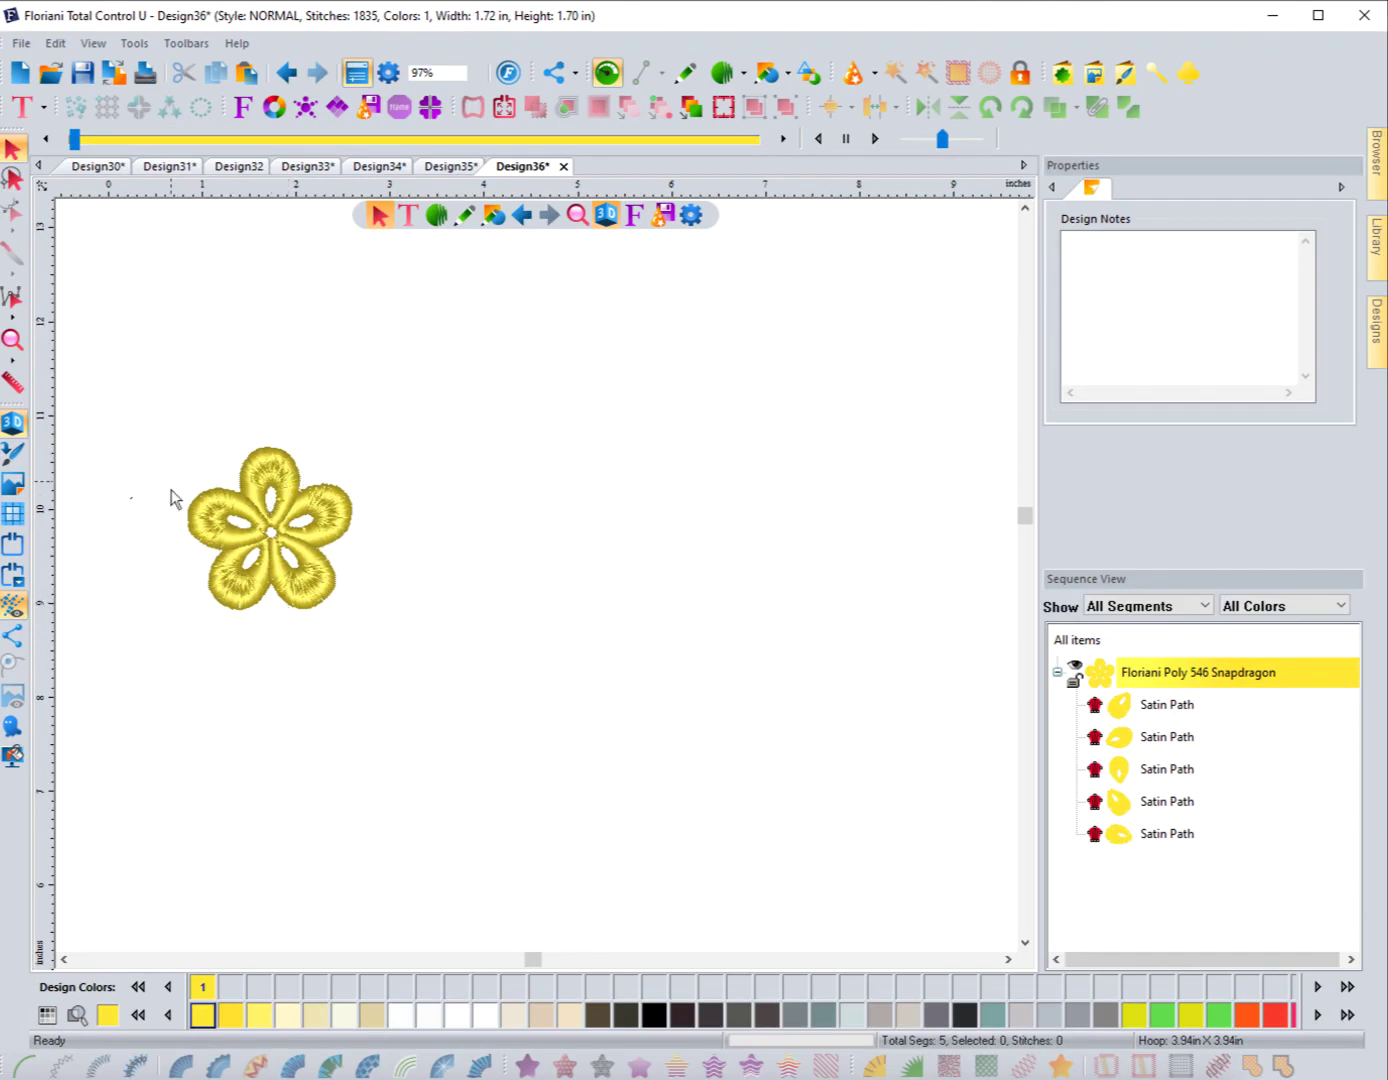
Select the whole flower design and drag it about 2 inches to the right
drag(158, 415, 377, 649)
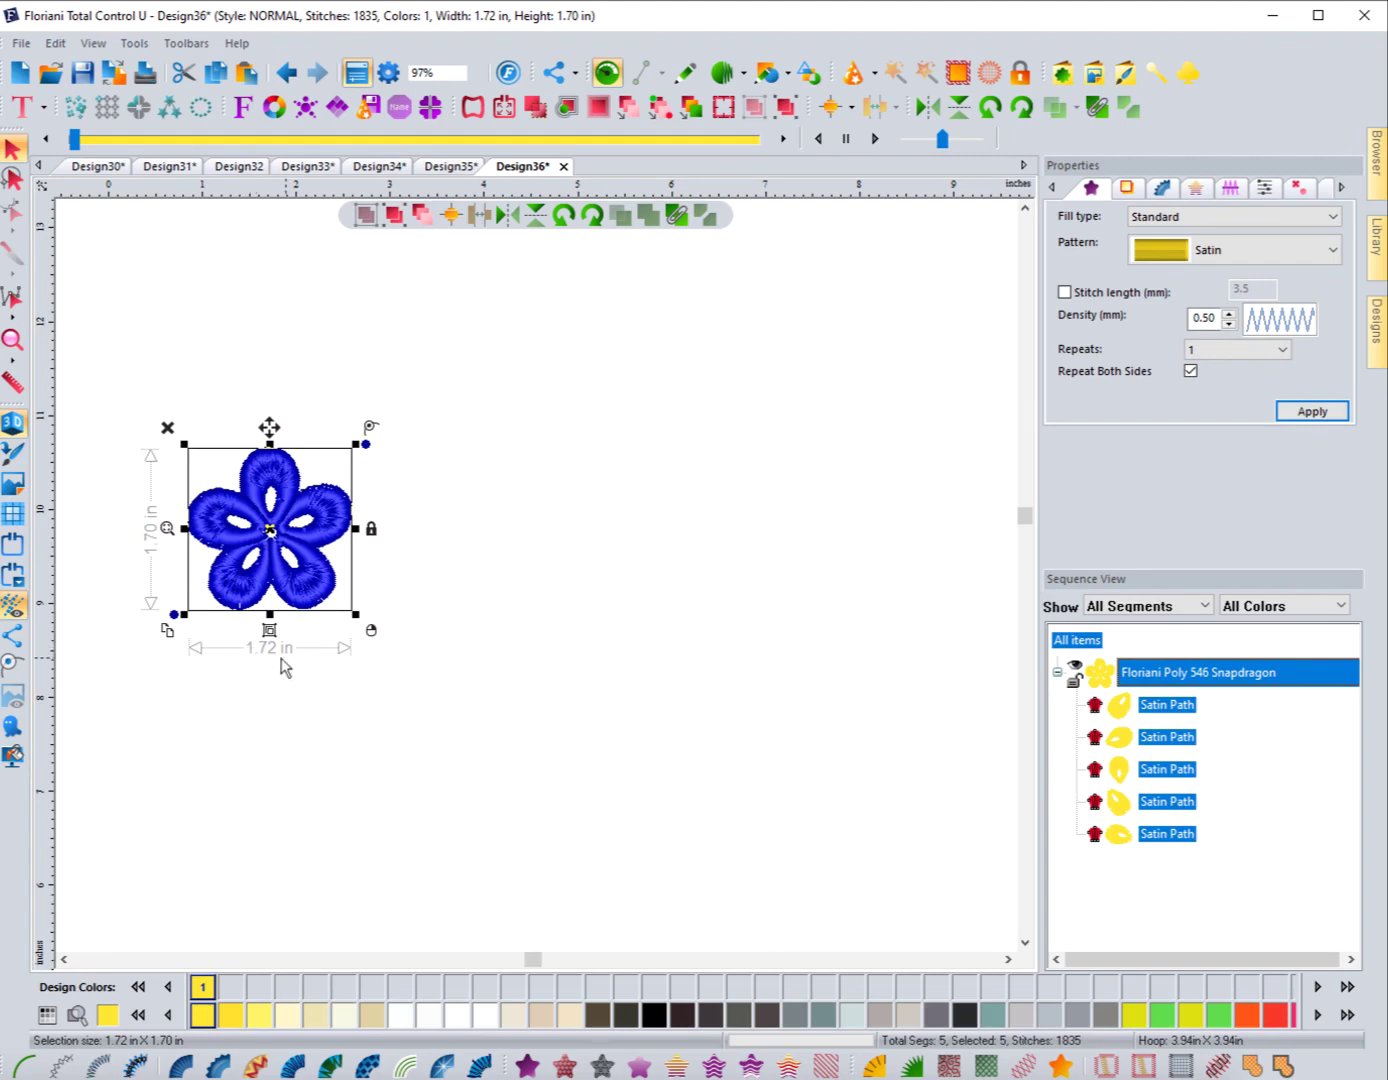
drag(270, 530, 463, 535)
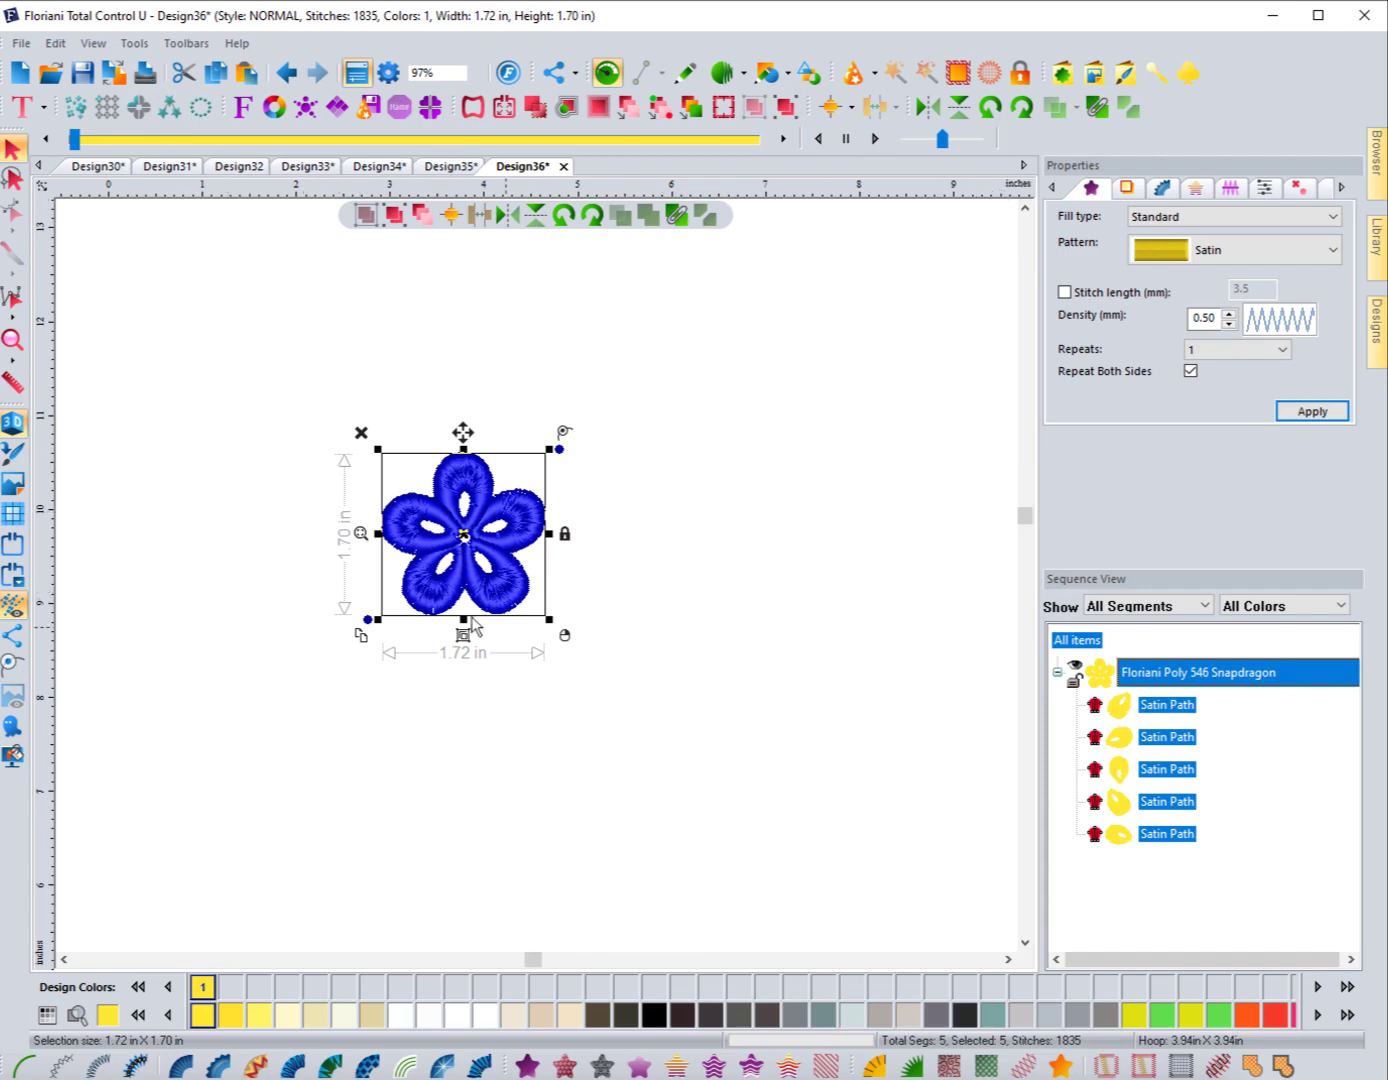
Keep Inches as the ruler unit and bring up the Templates dialog showing Template01
right_click(256, 189)
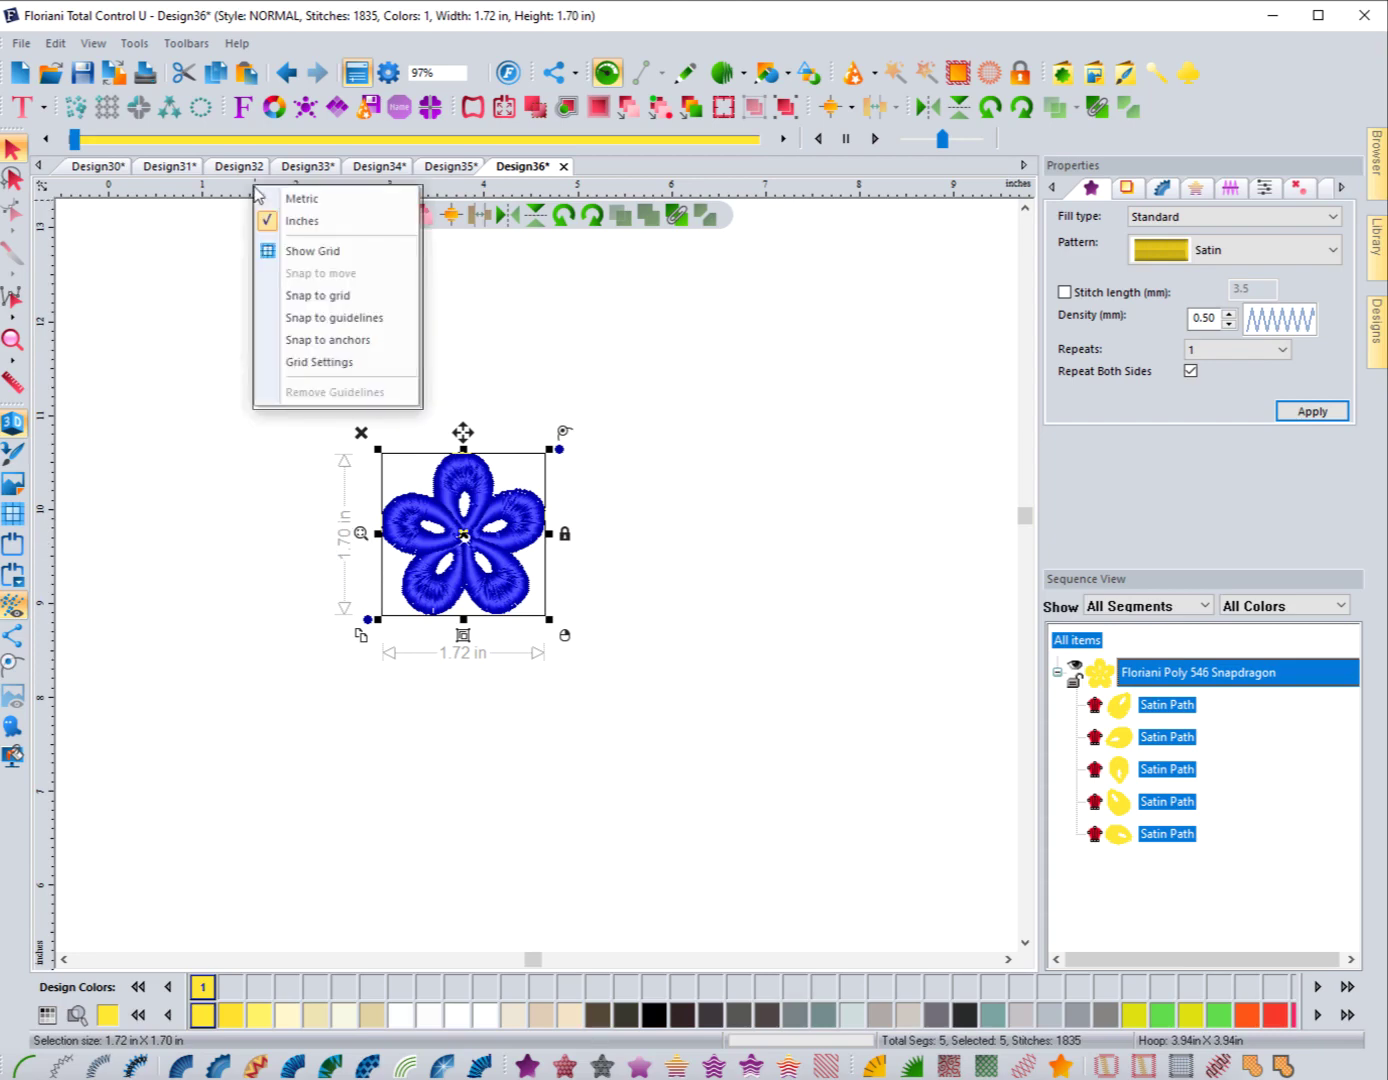
click(300, 223)
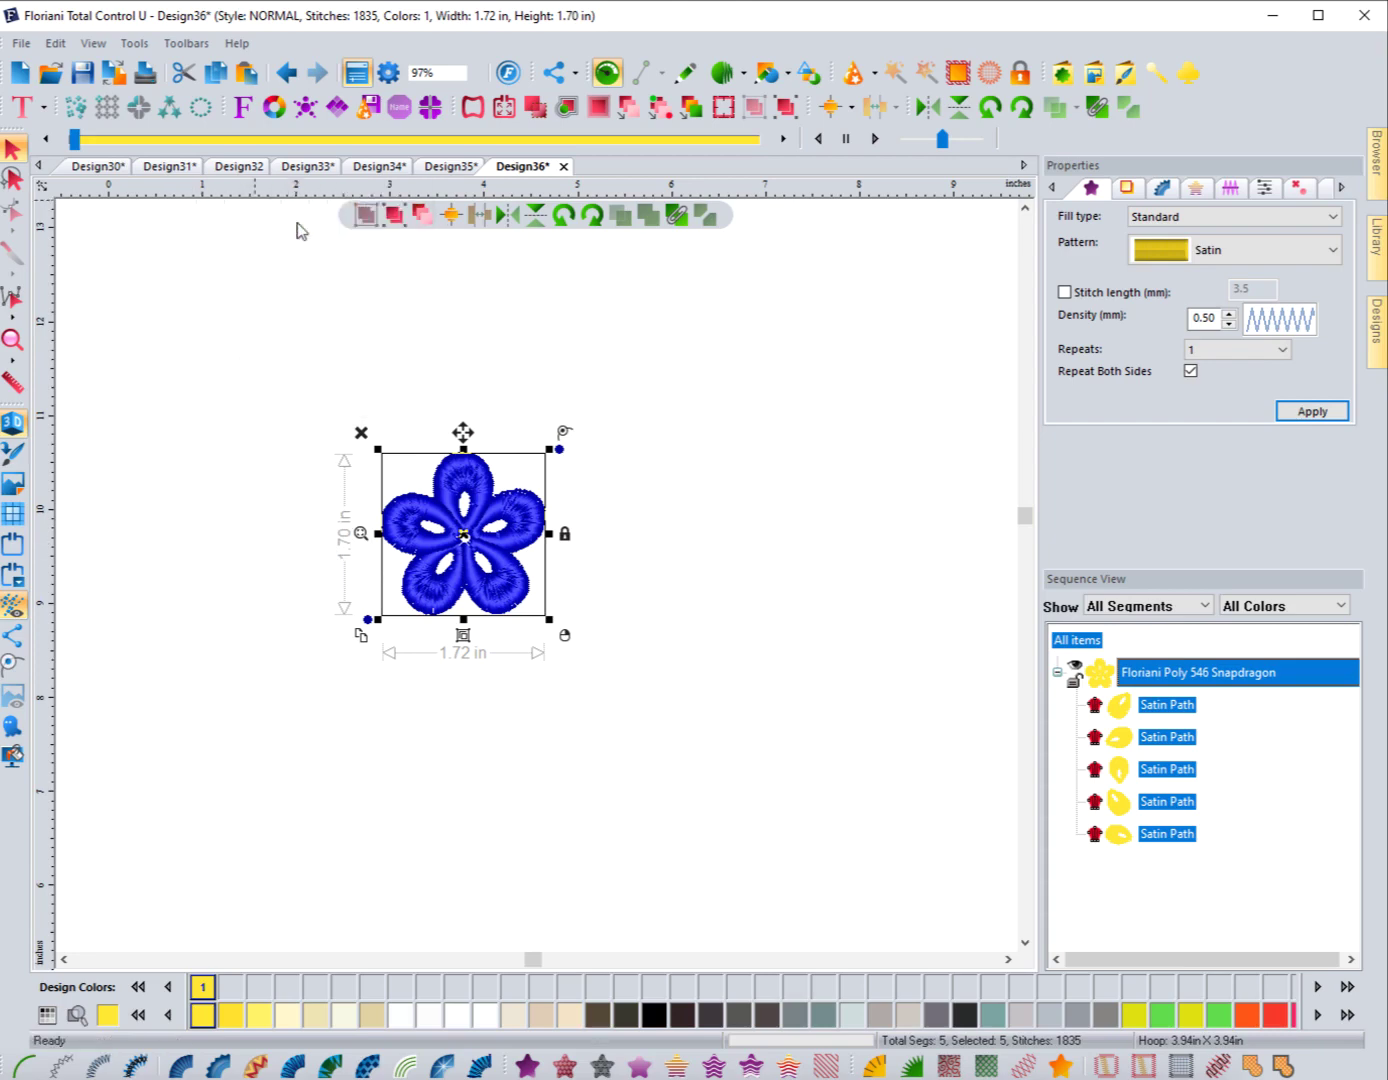
click(173, 116)
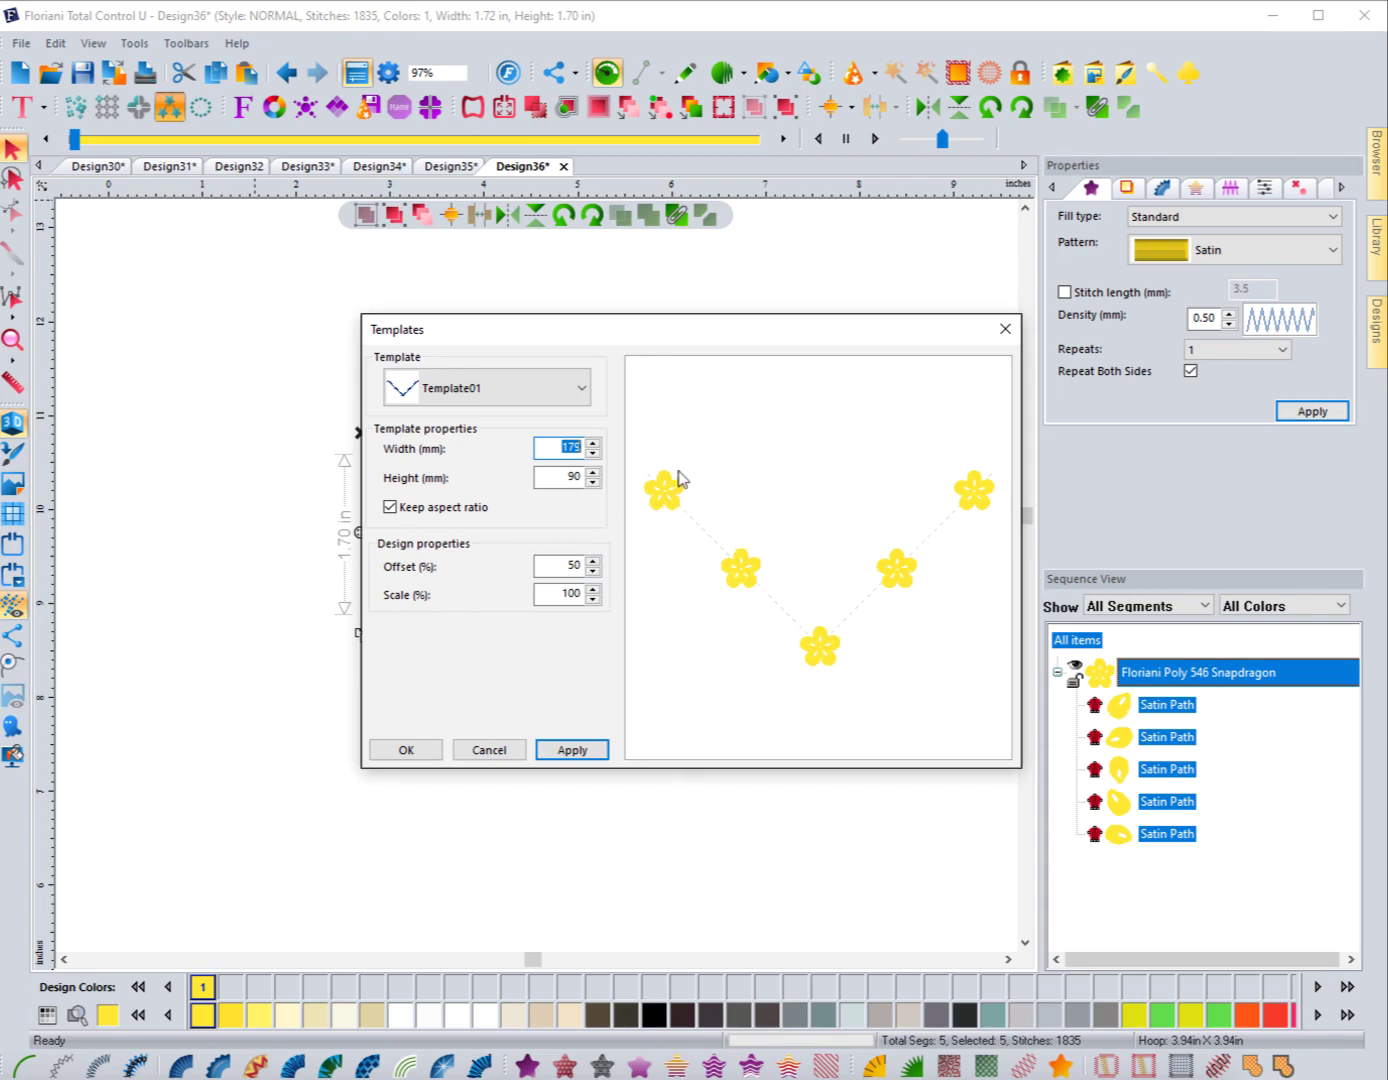
click(490, 395)
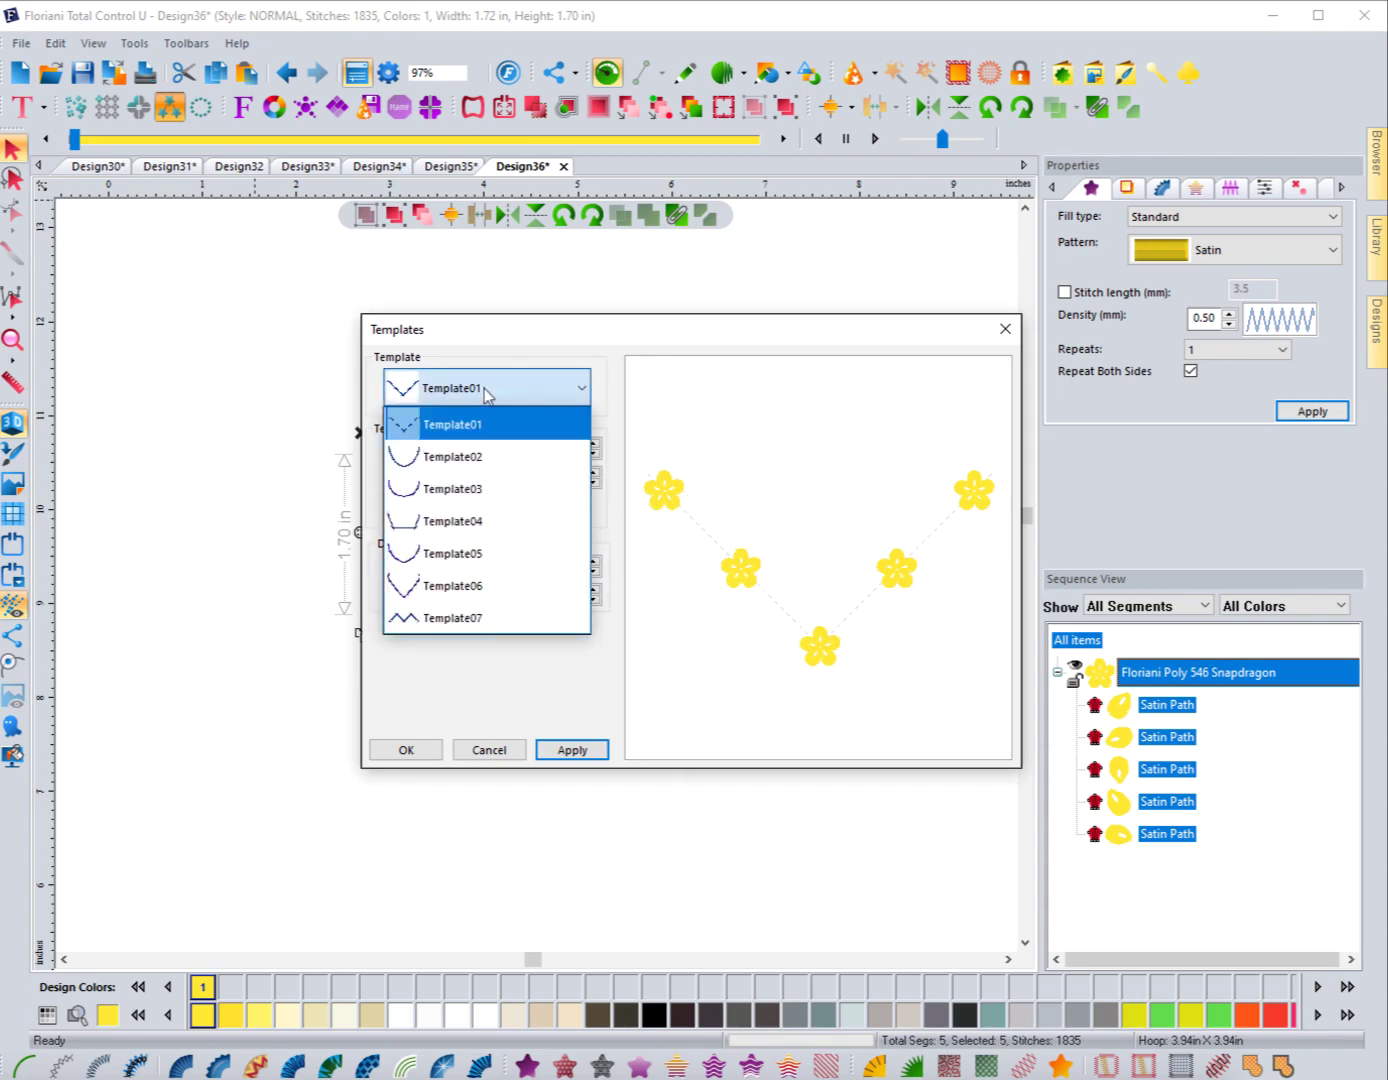
click(462, 457)
click(585, 749)
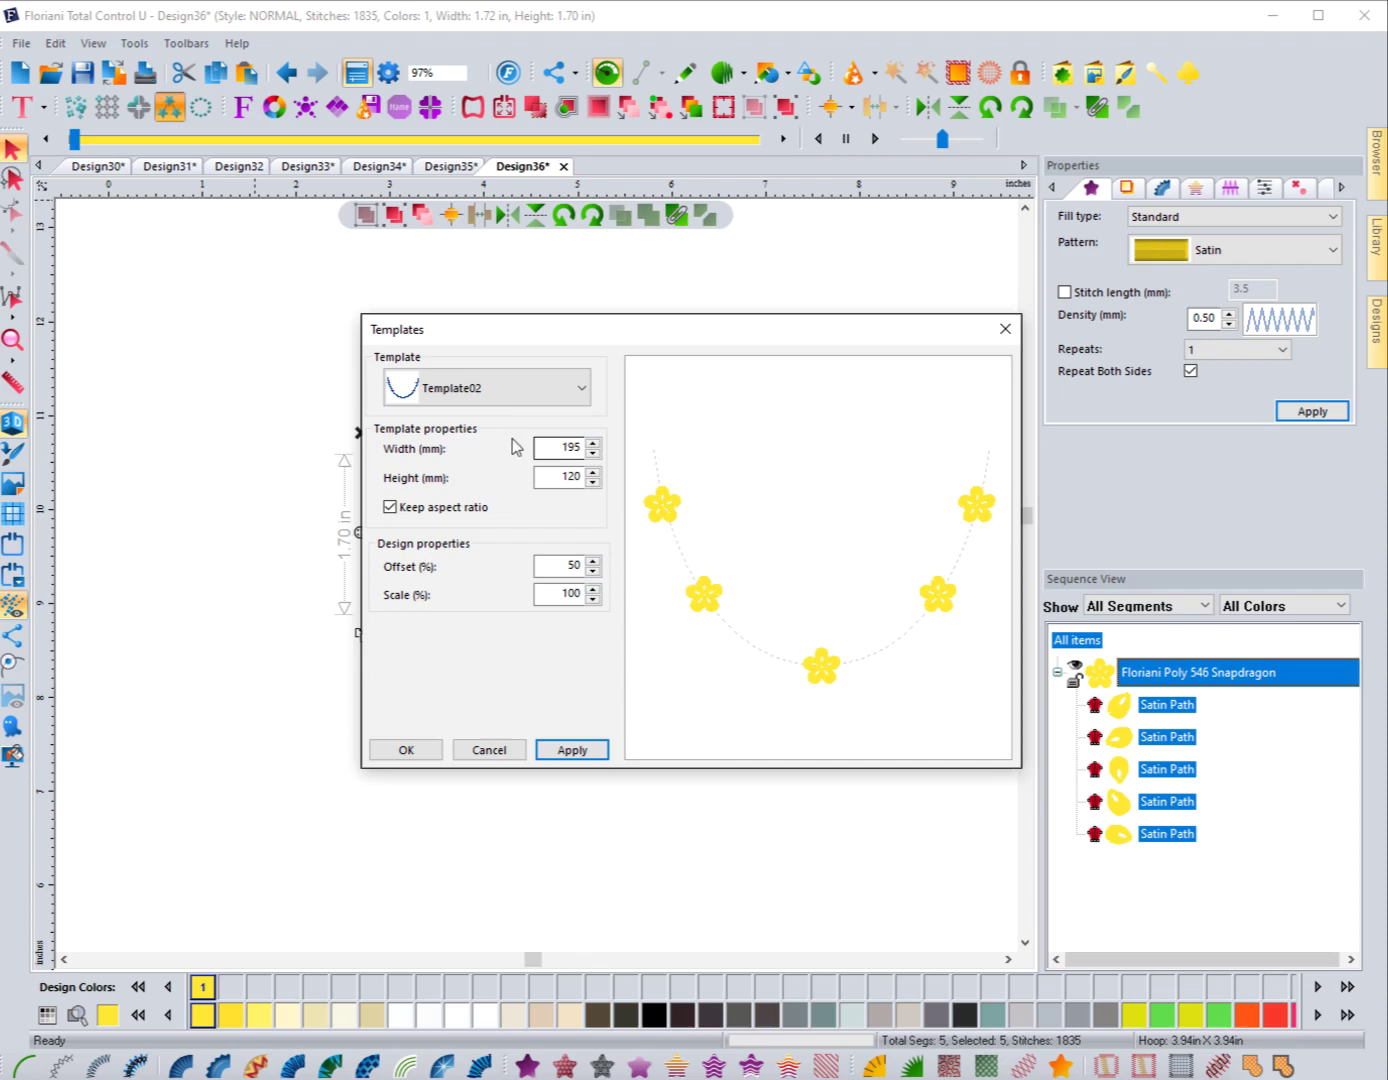
click(474, 401)
click(446, 490)
click(572, 752)
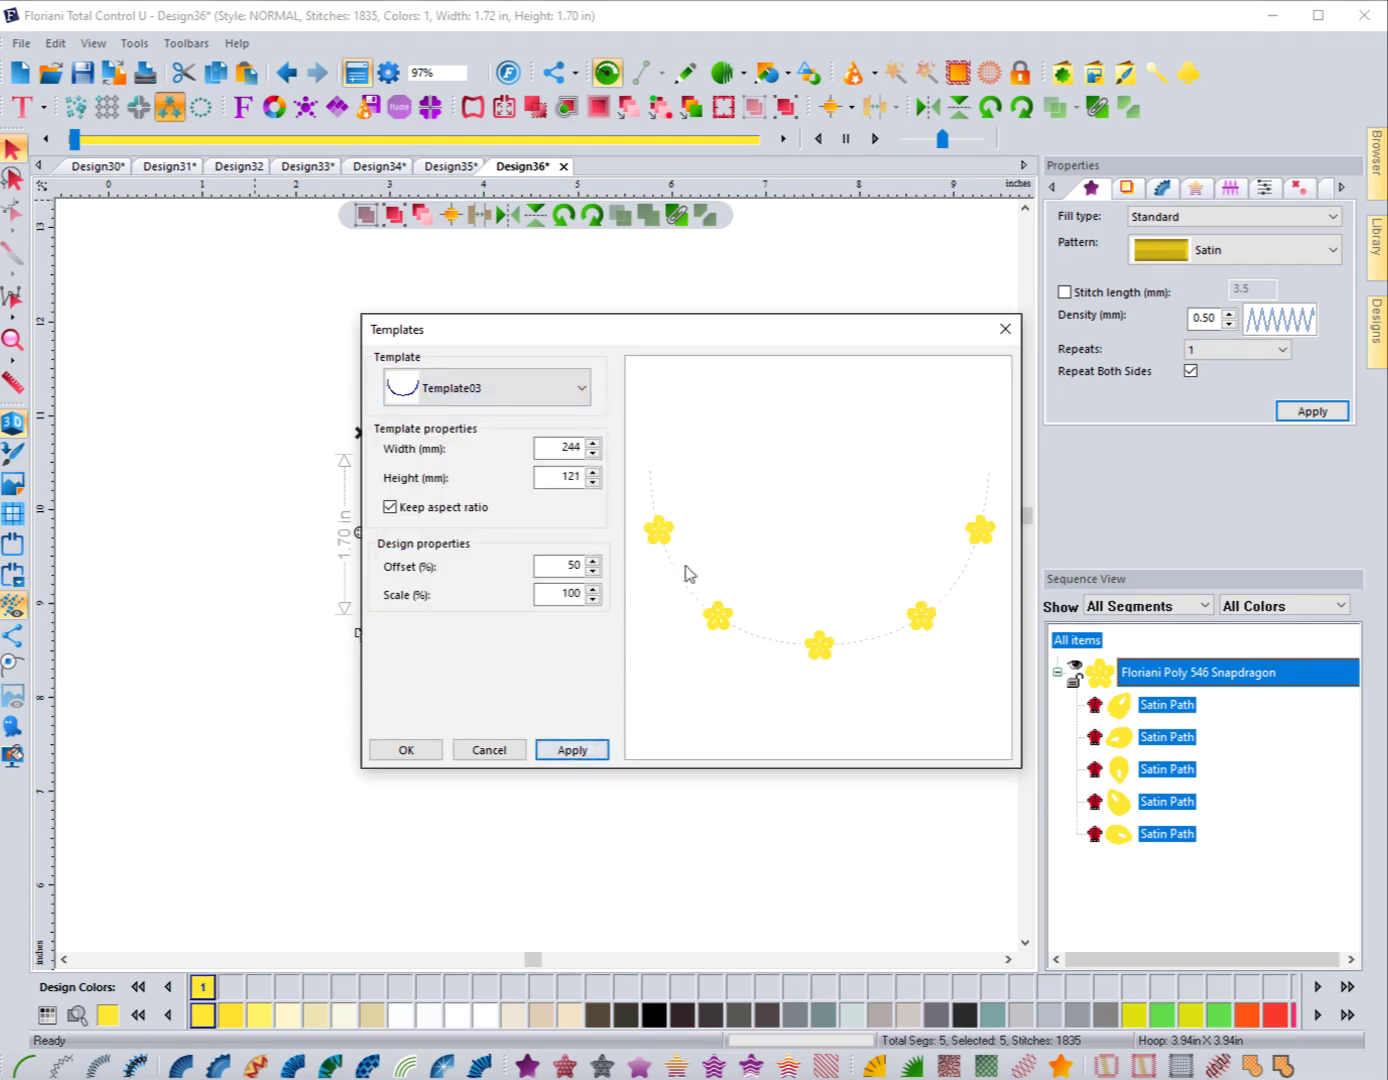
click(494, 394)
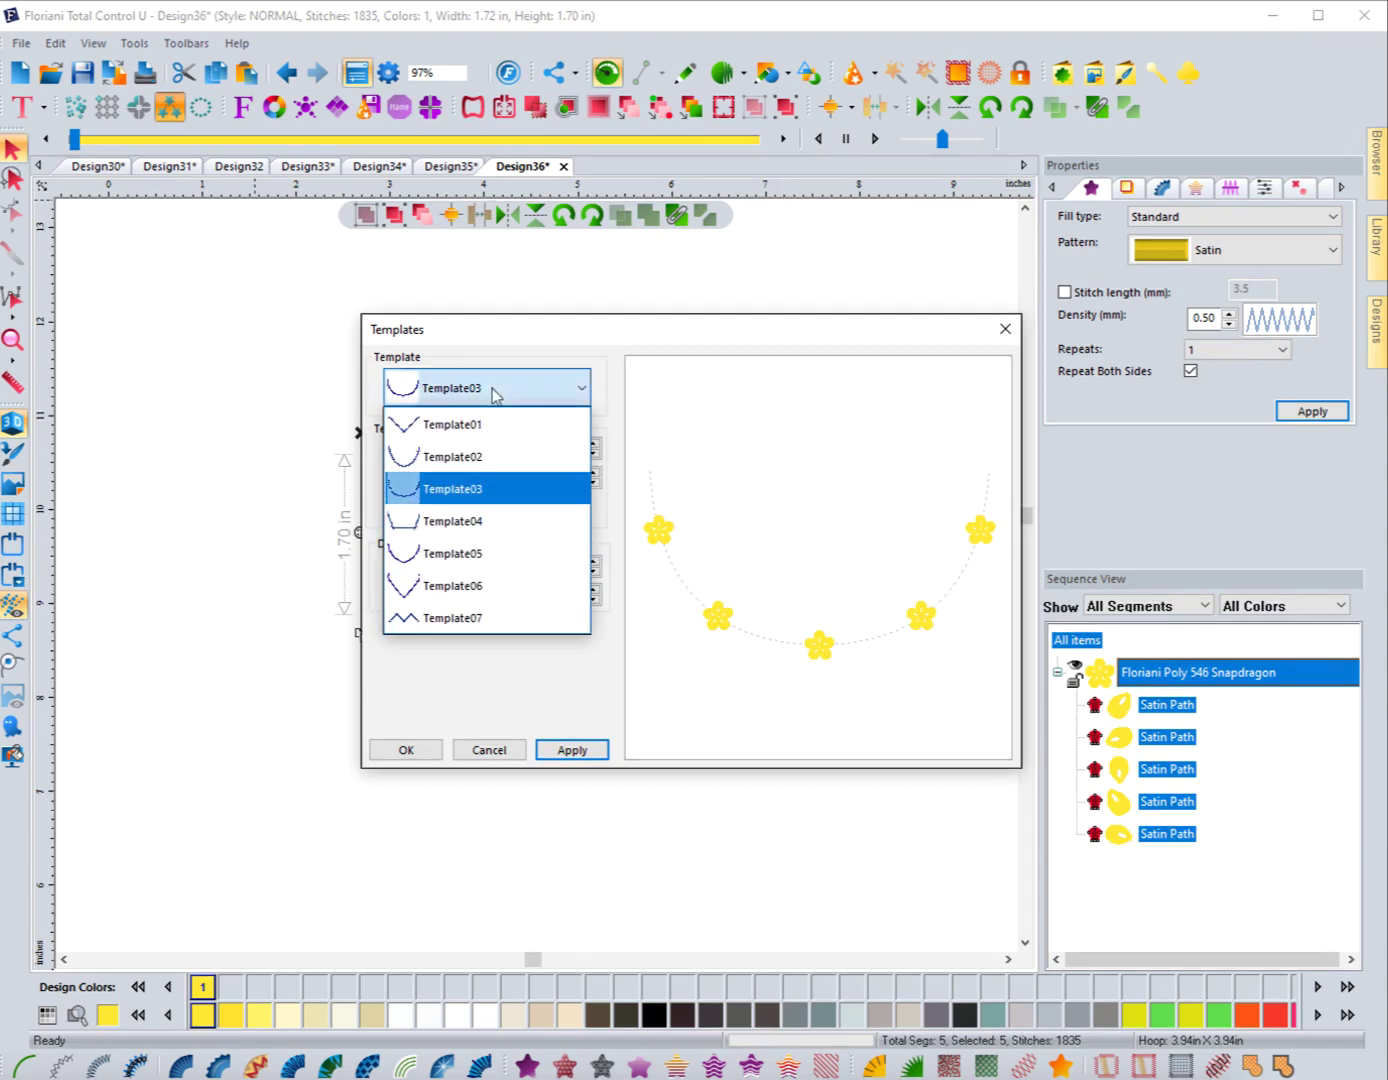
click(466, 524)
click(574, 751)
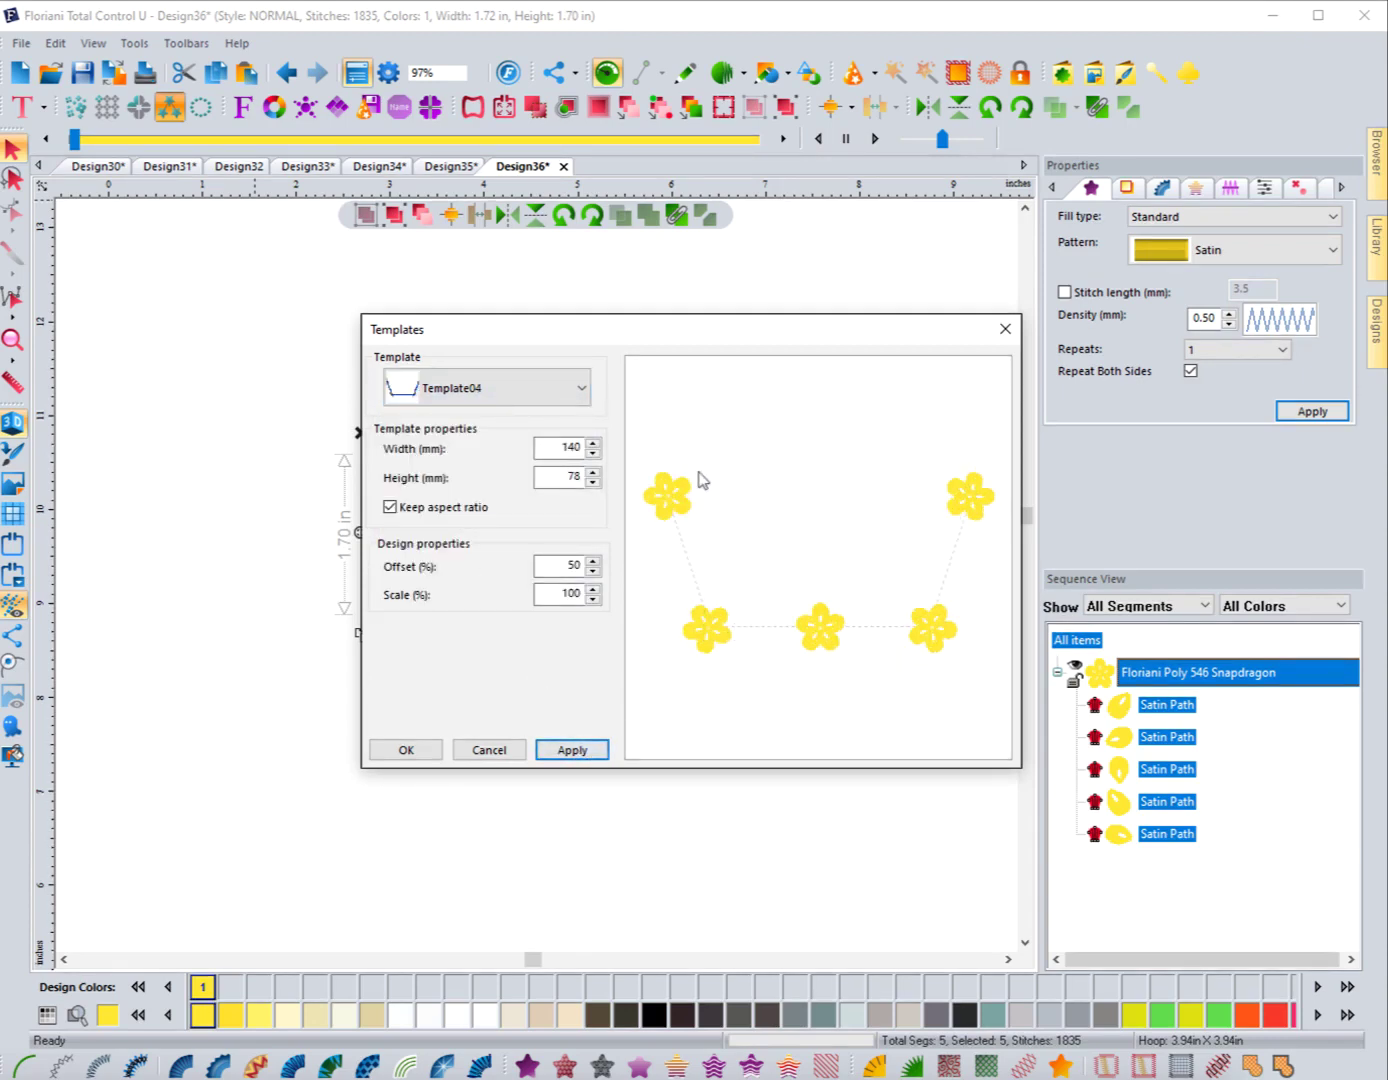
click(488, 398)
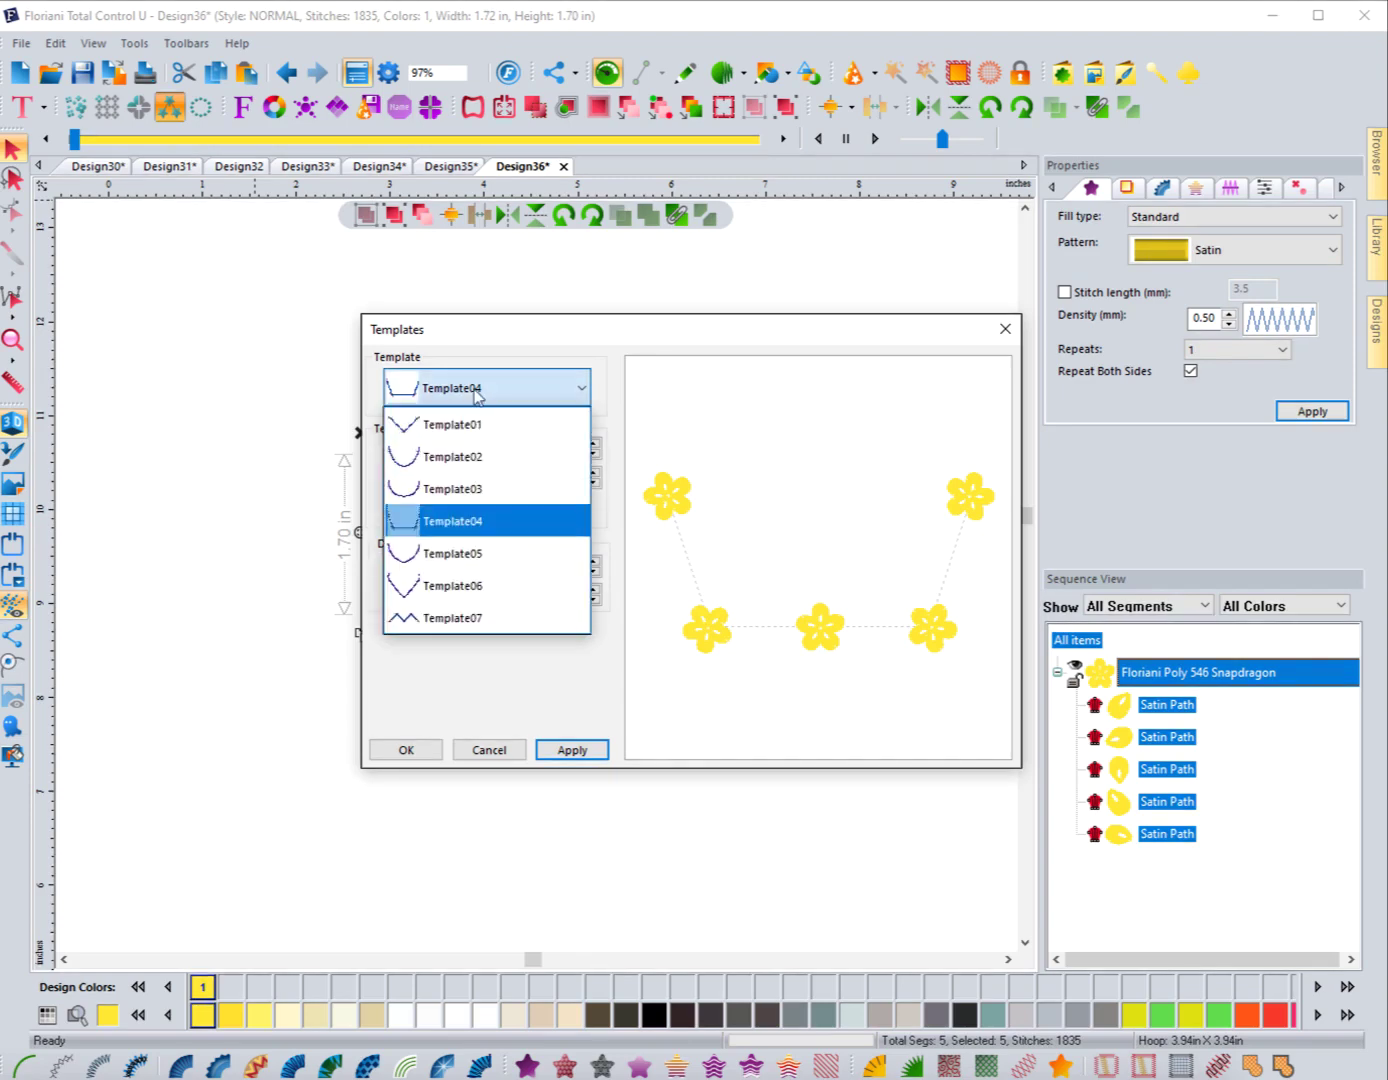
click(449, 557)
click(582, 754)
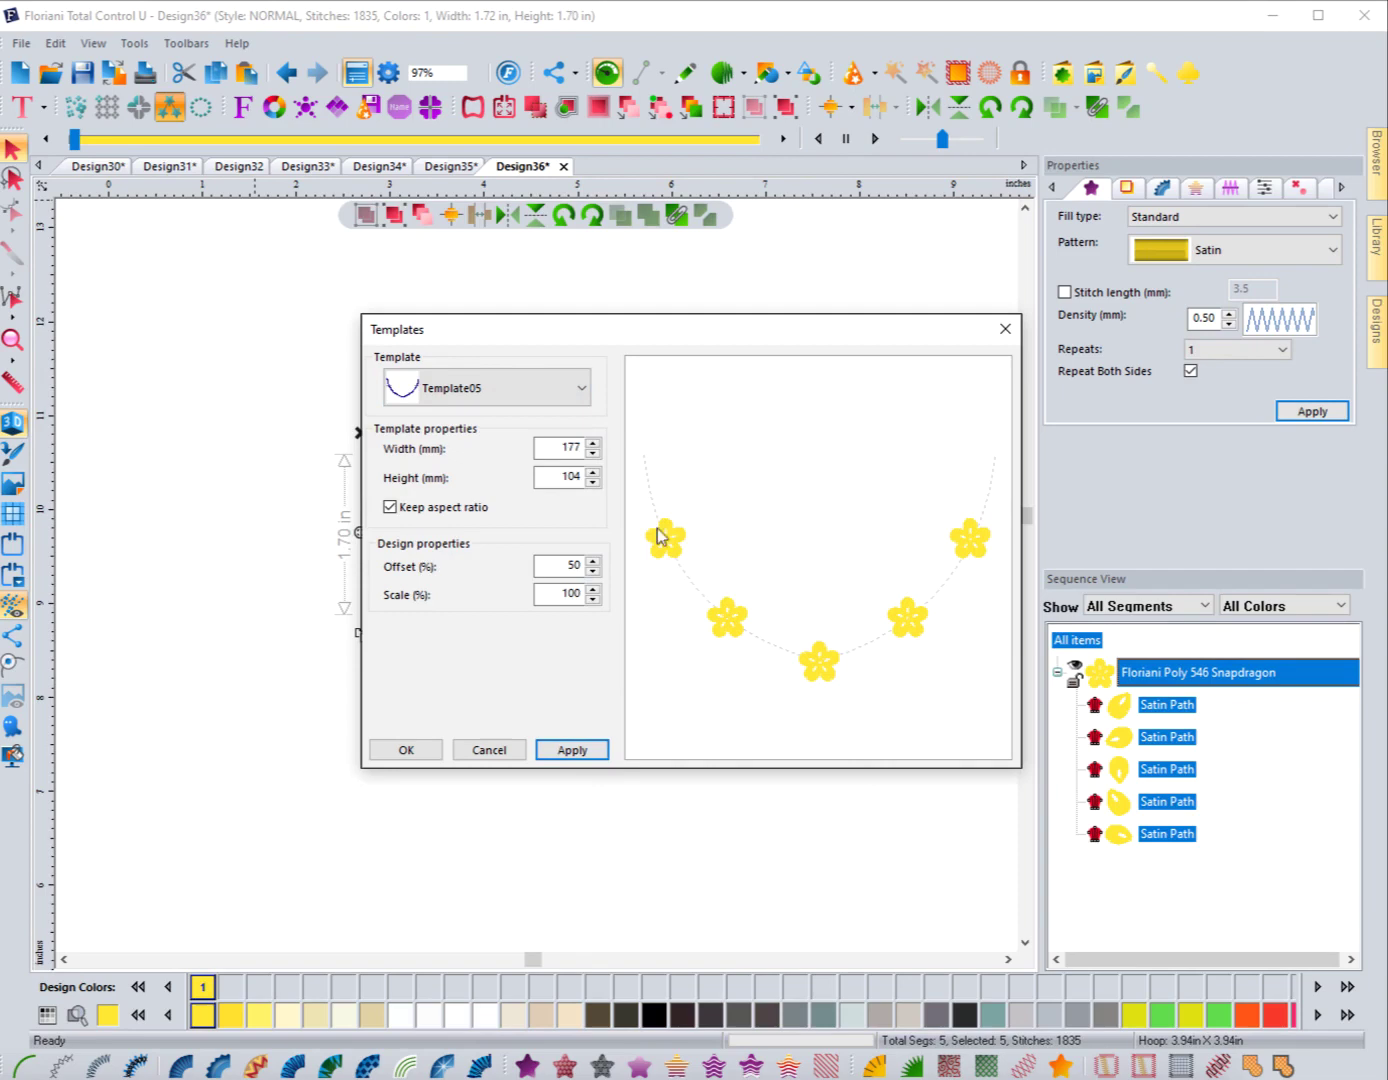
click(496, 398)
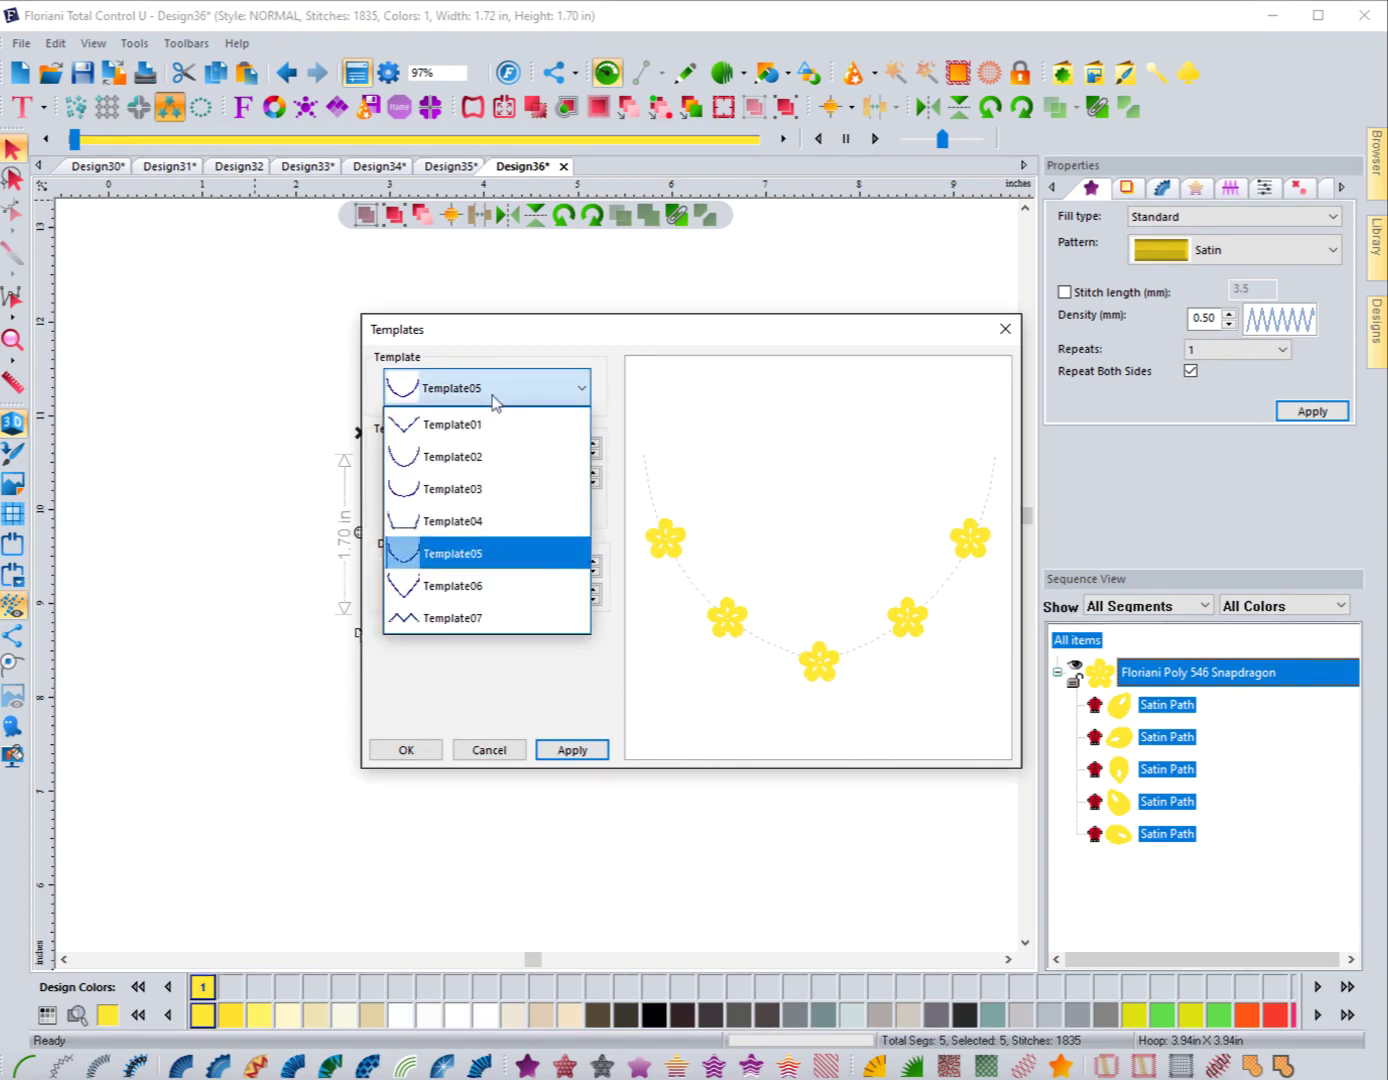
click(444, 588)
click(571, 750)
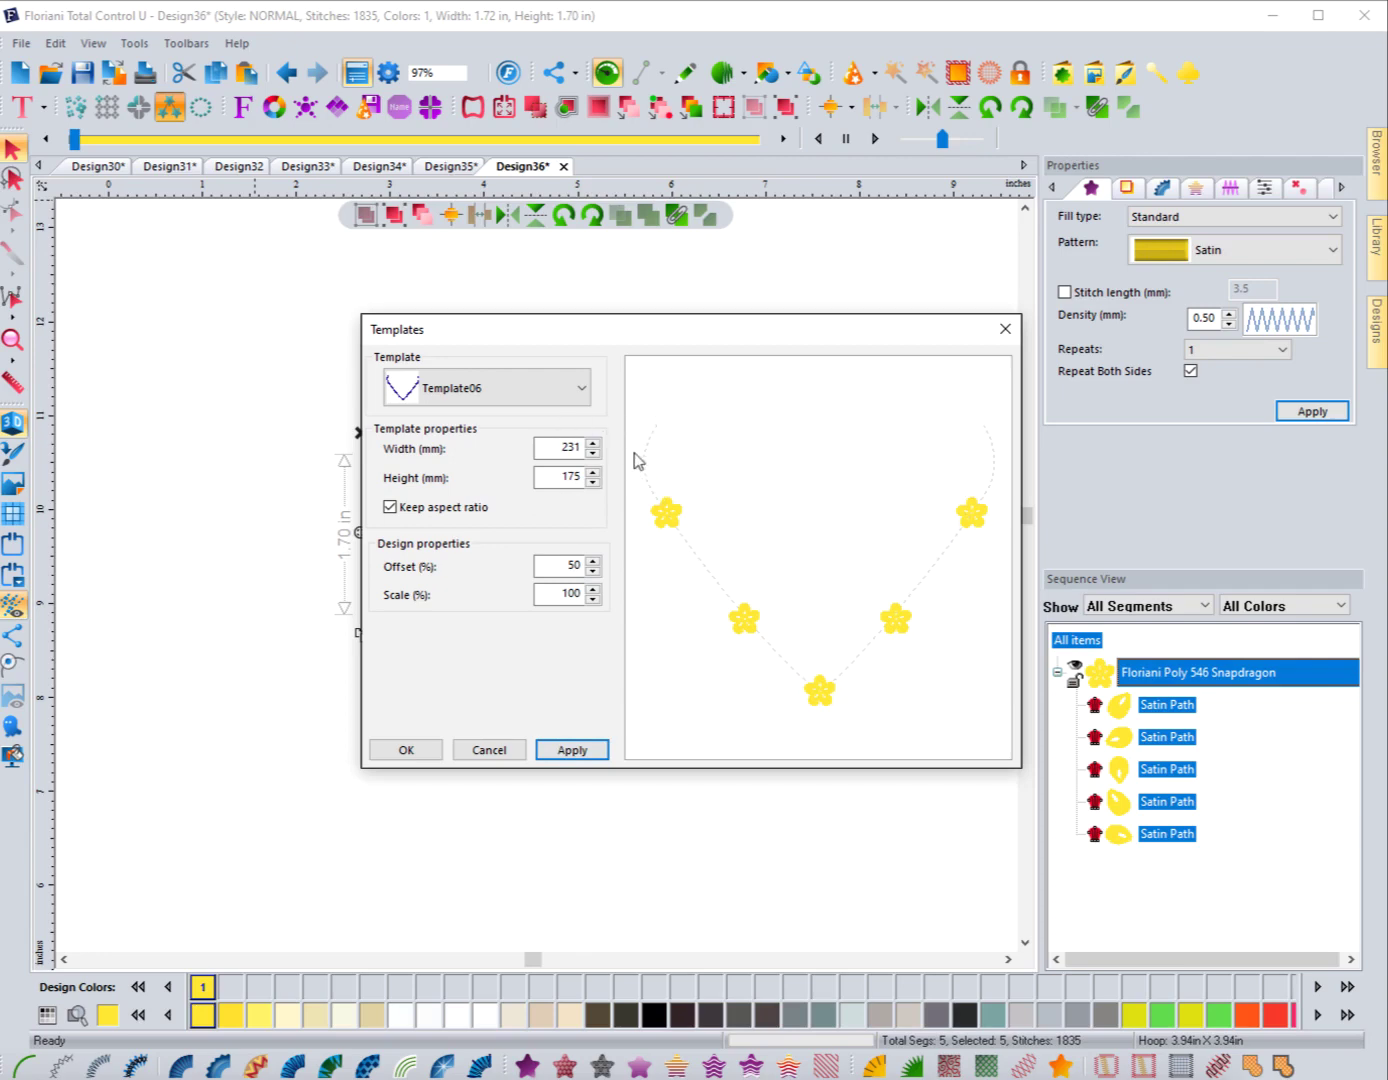
click(512, 392)
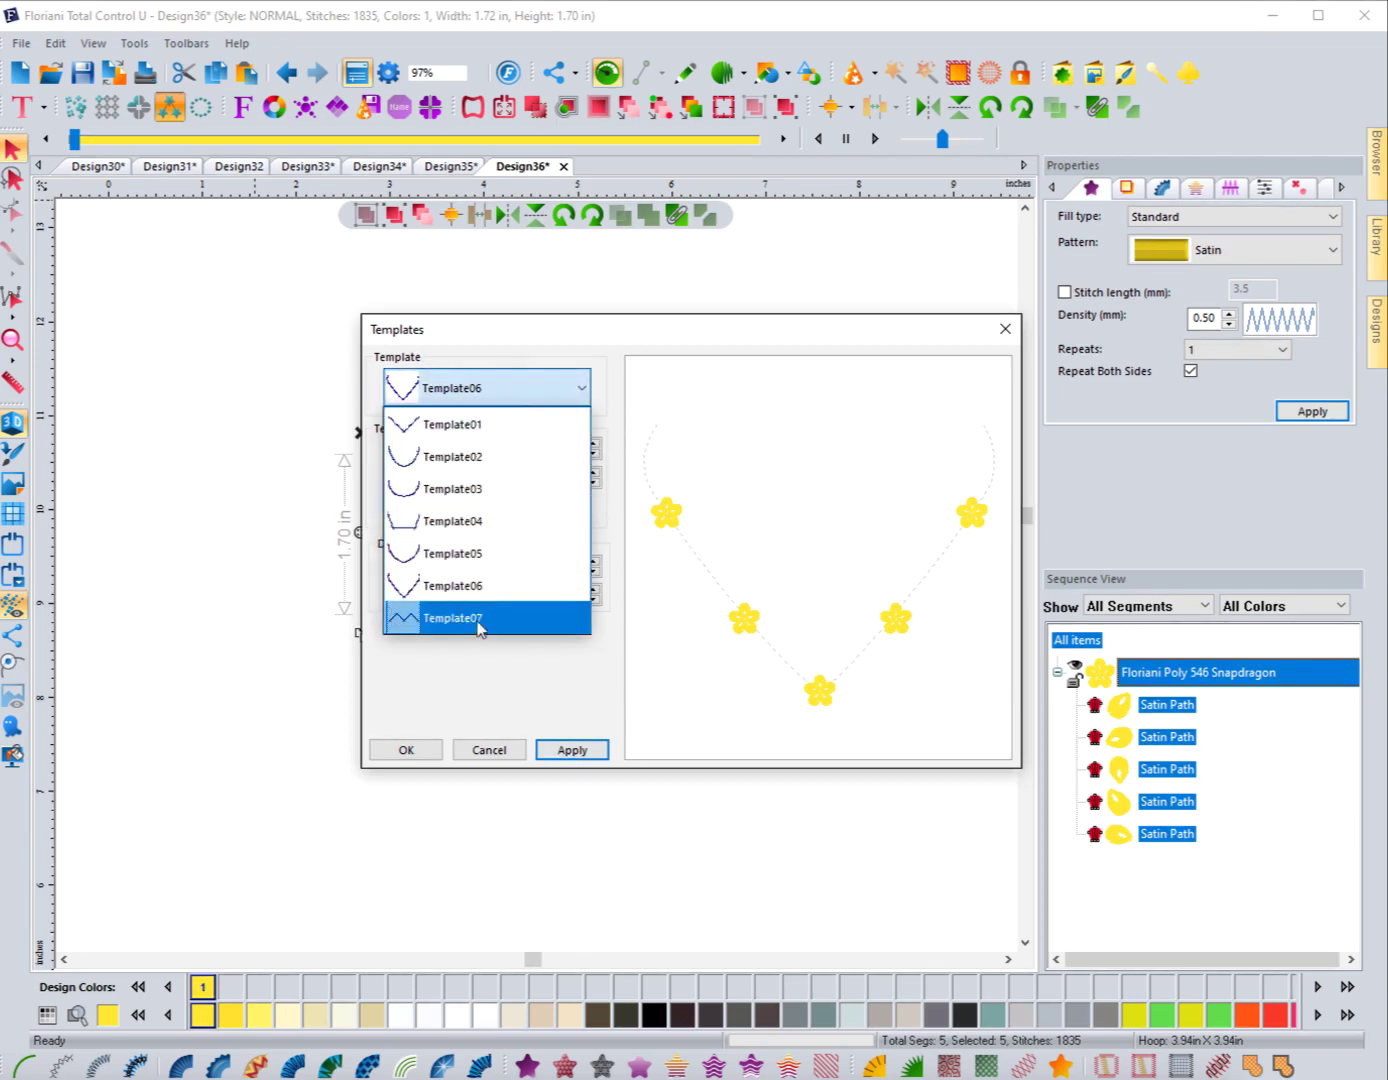
click(447, 620)
click(571, 750)
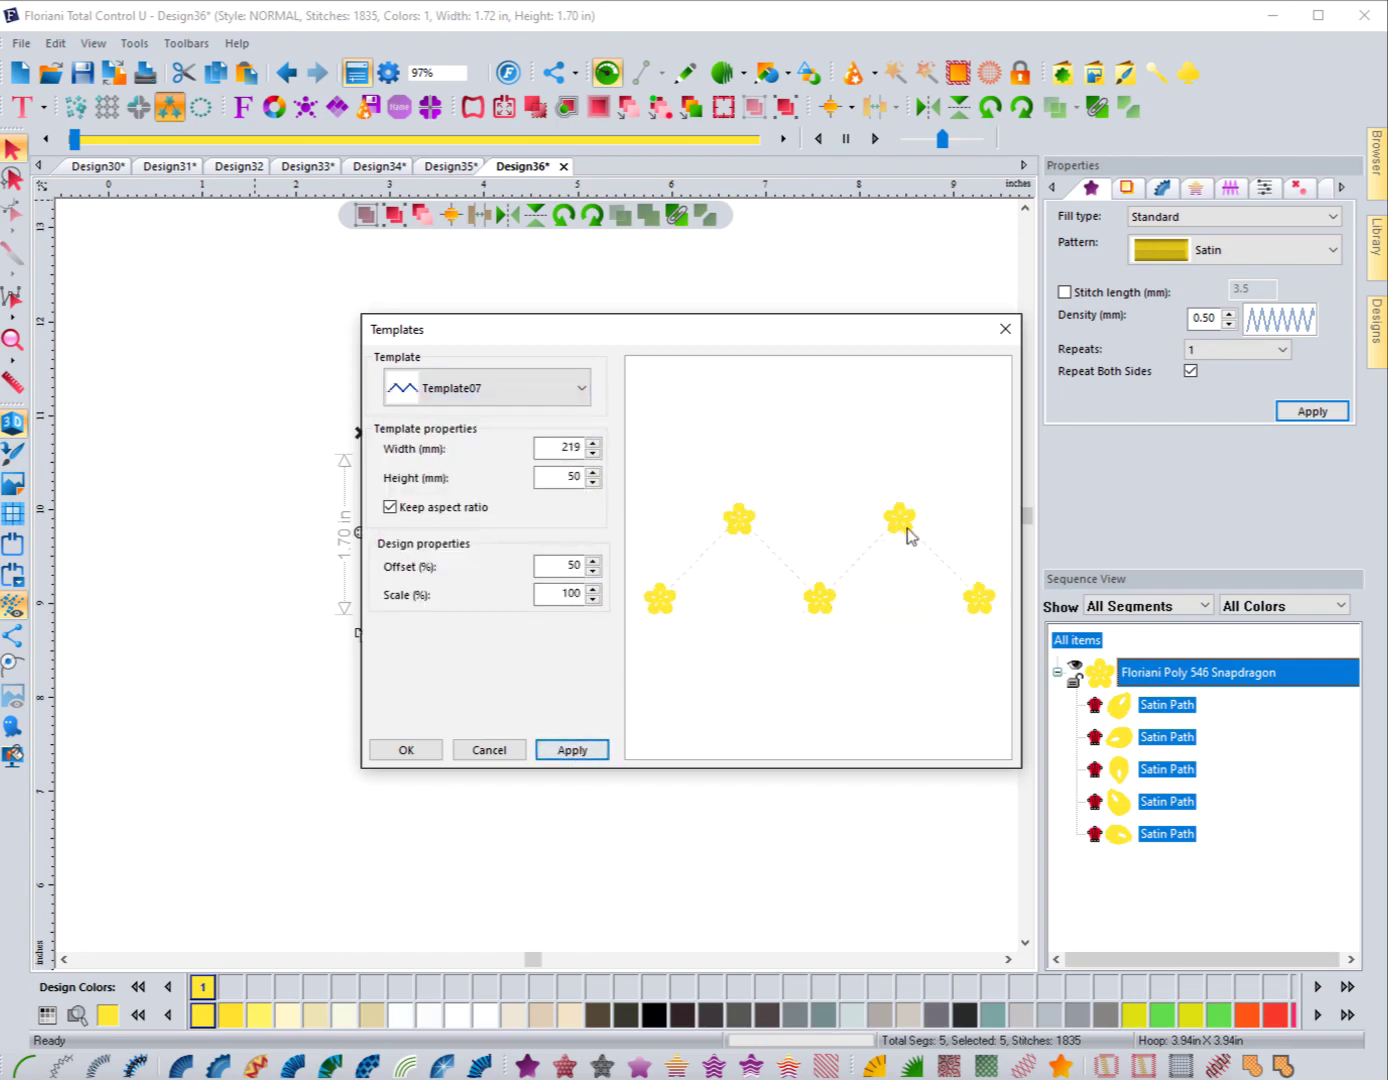
click(574, 395)
click(458, 428)
click(572, 750)
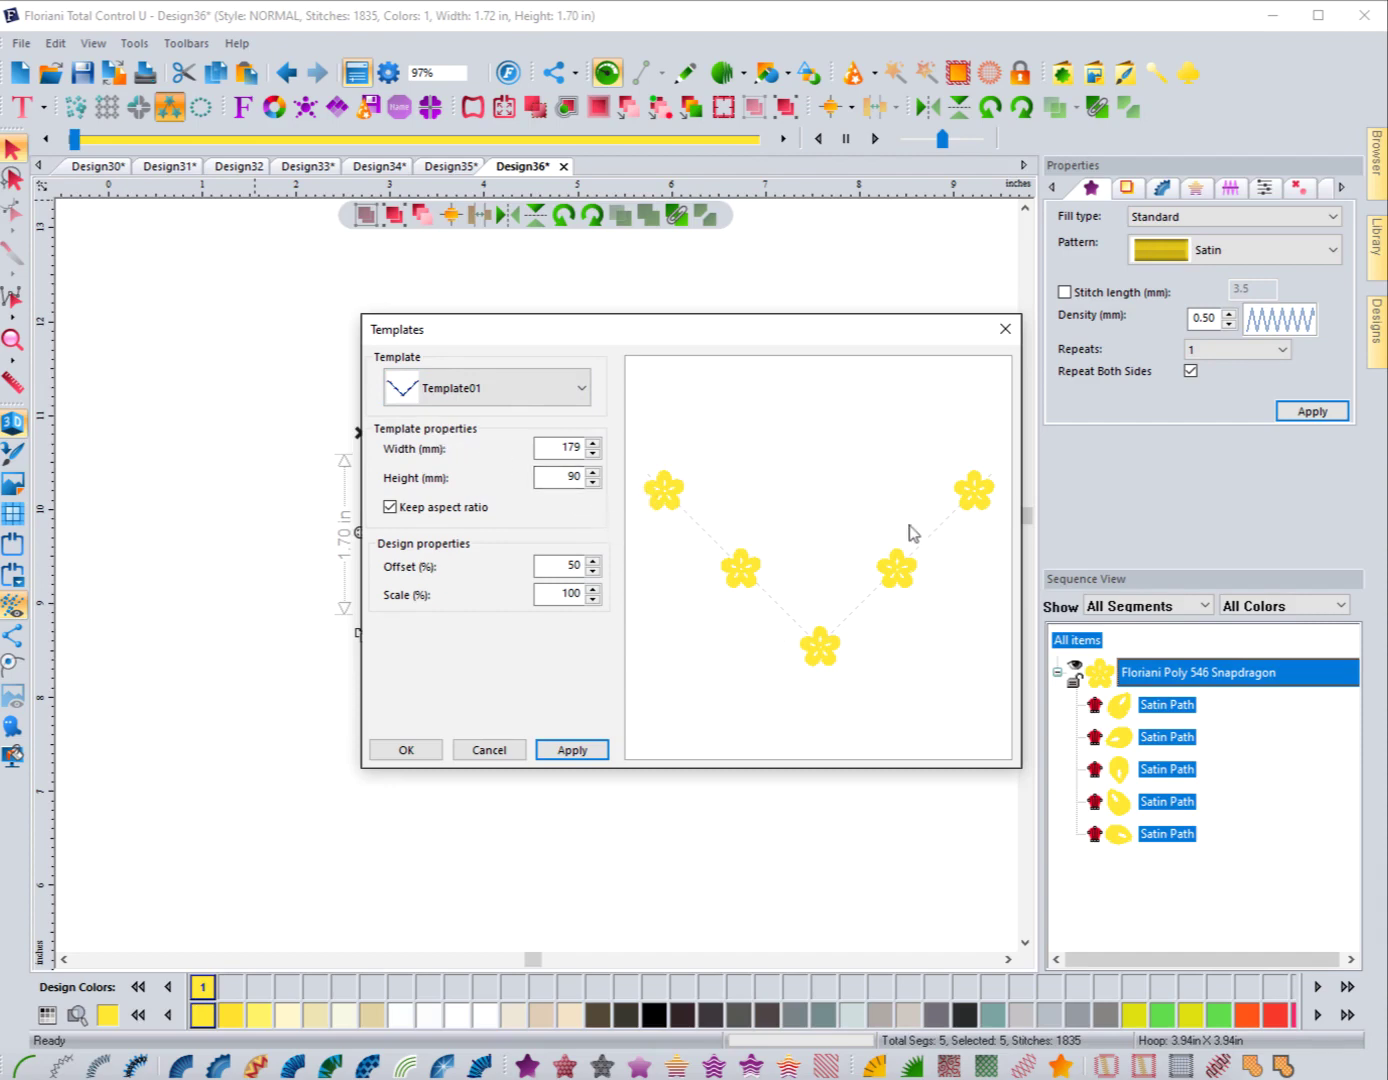
Enter 40 as the template width and apply it
text(0)
double_click(551, 448)
text(40)
click(586, 751)
Change the template width to 150 mm, giving a 75 mm height, and apply
double_click(577, 447)
text(150)
click(572, 750)
double_click(579, 565)
text(7)
click(568, 749)
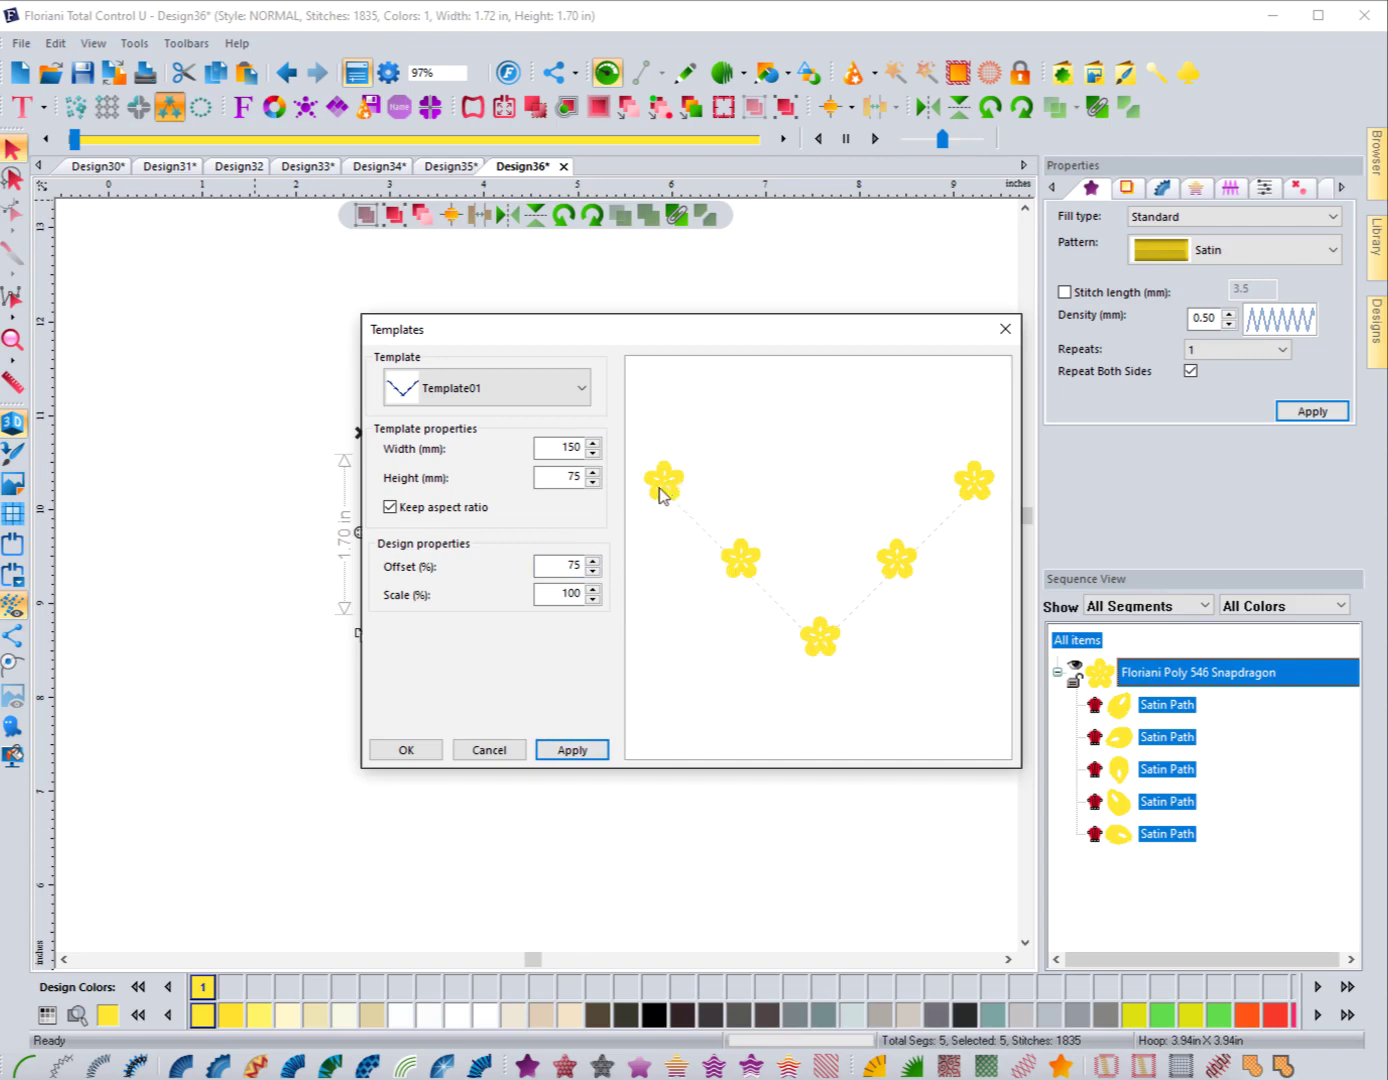
double_click(573, 565)
click(582, 751)
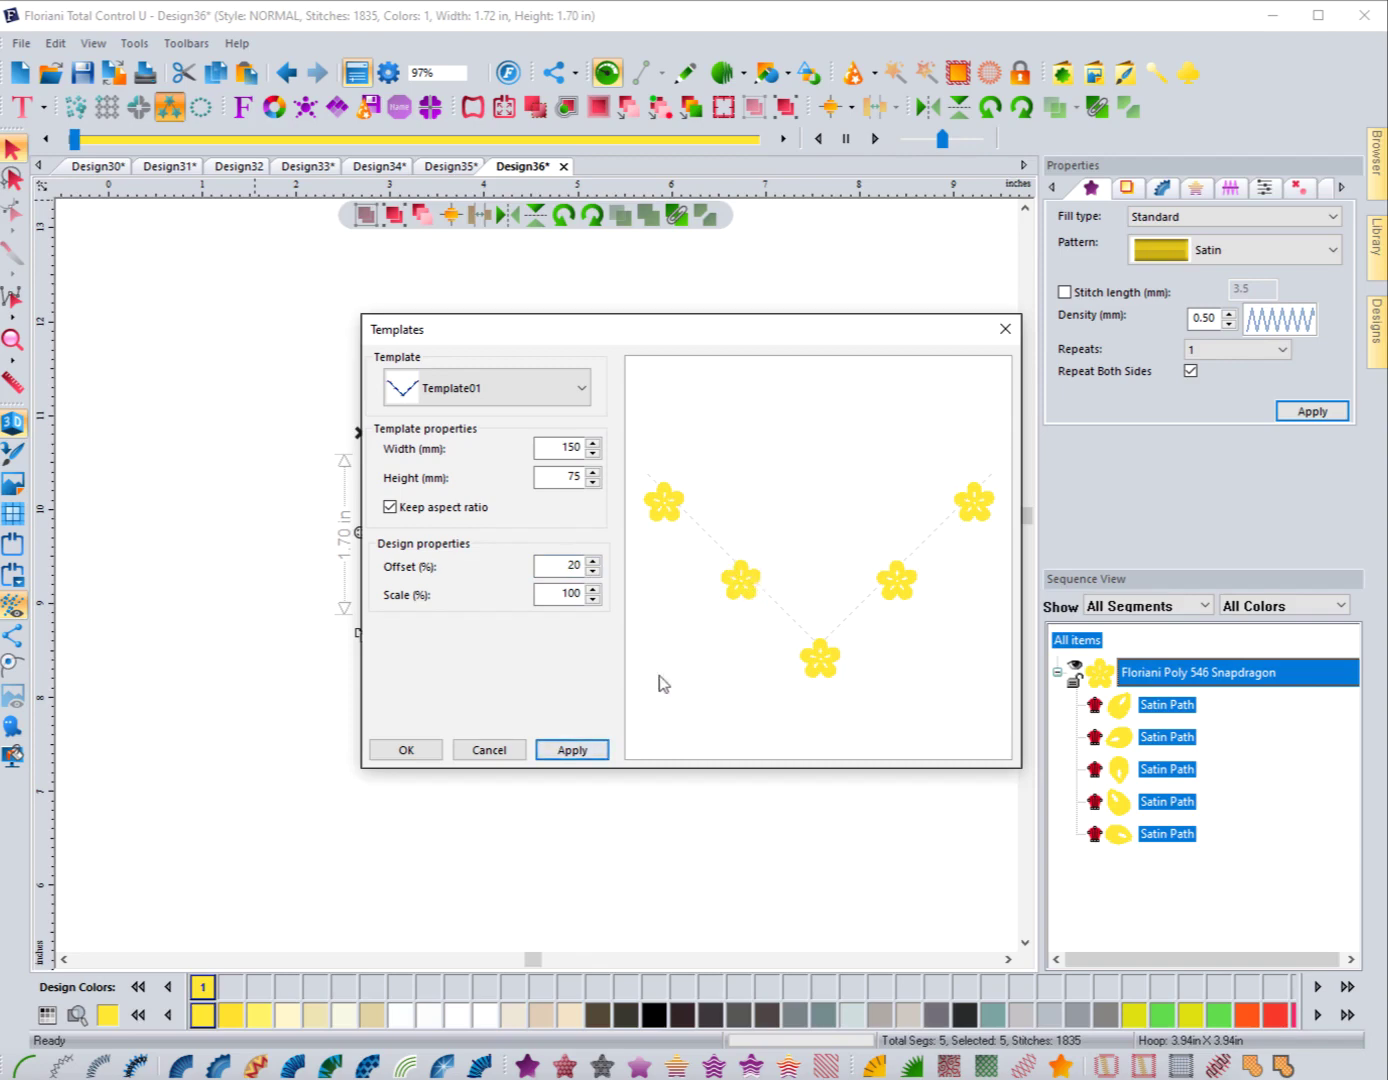
double_click(574, 565)
click(570, 750)
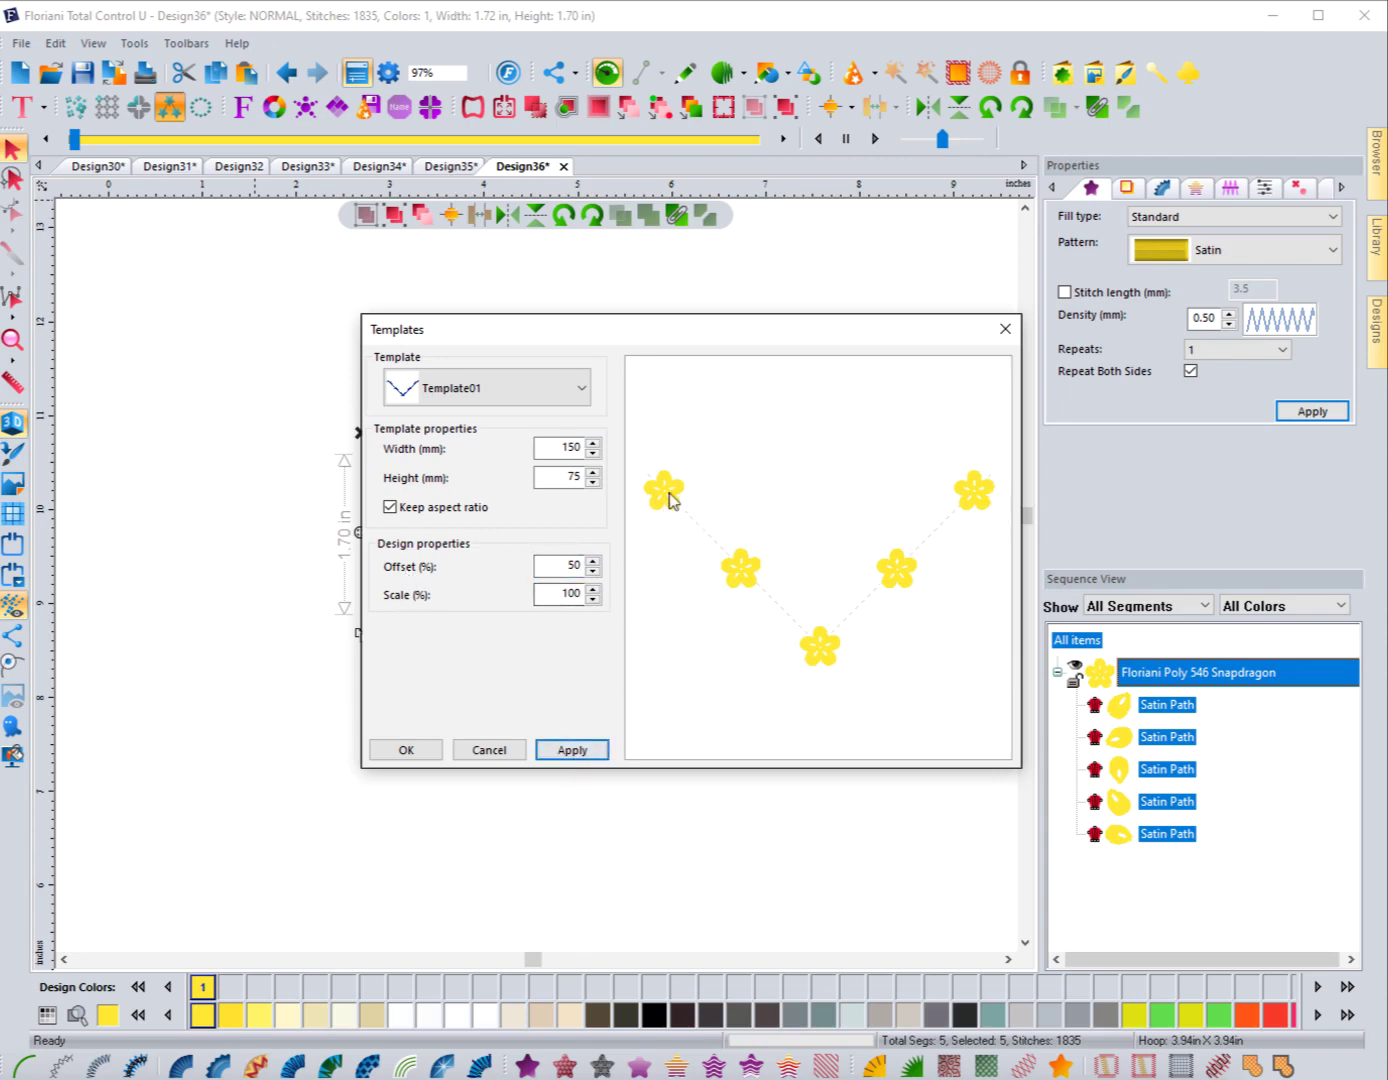
double_click(603, 594)
click(573, 751)
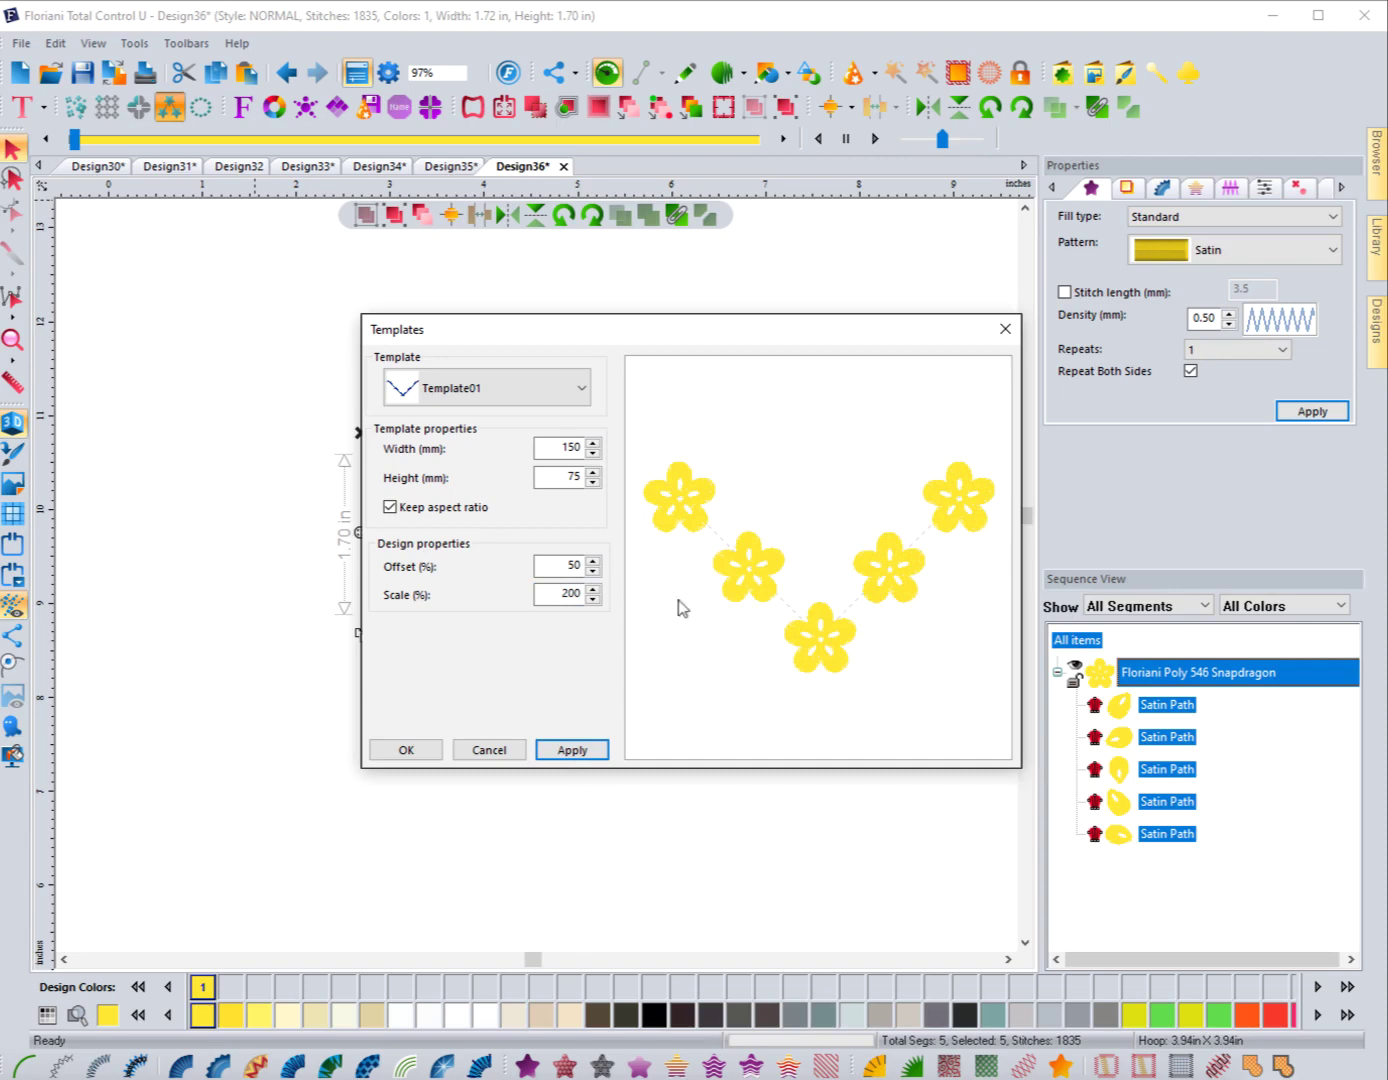
double_click(566, 594)
text(1)
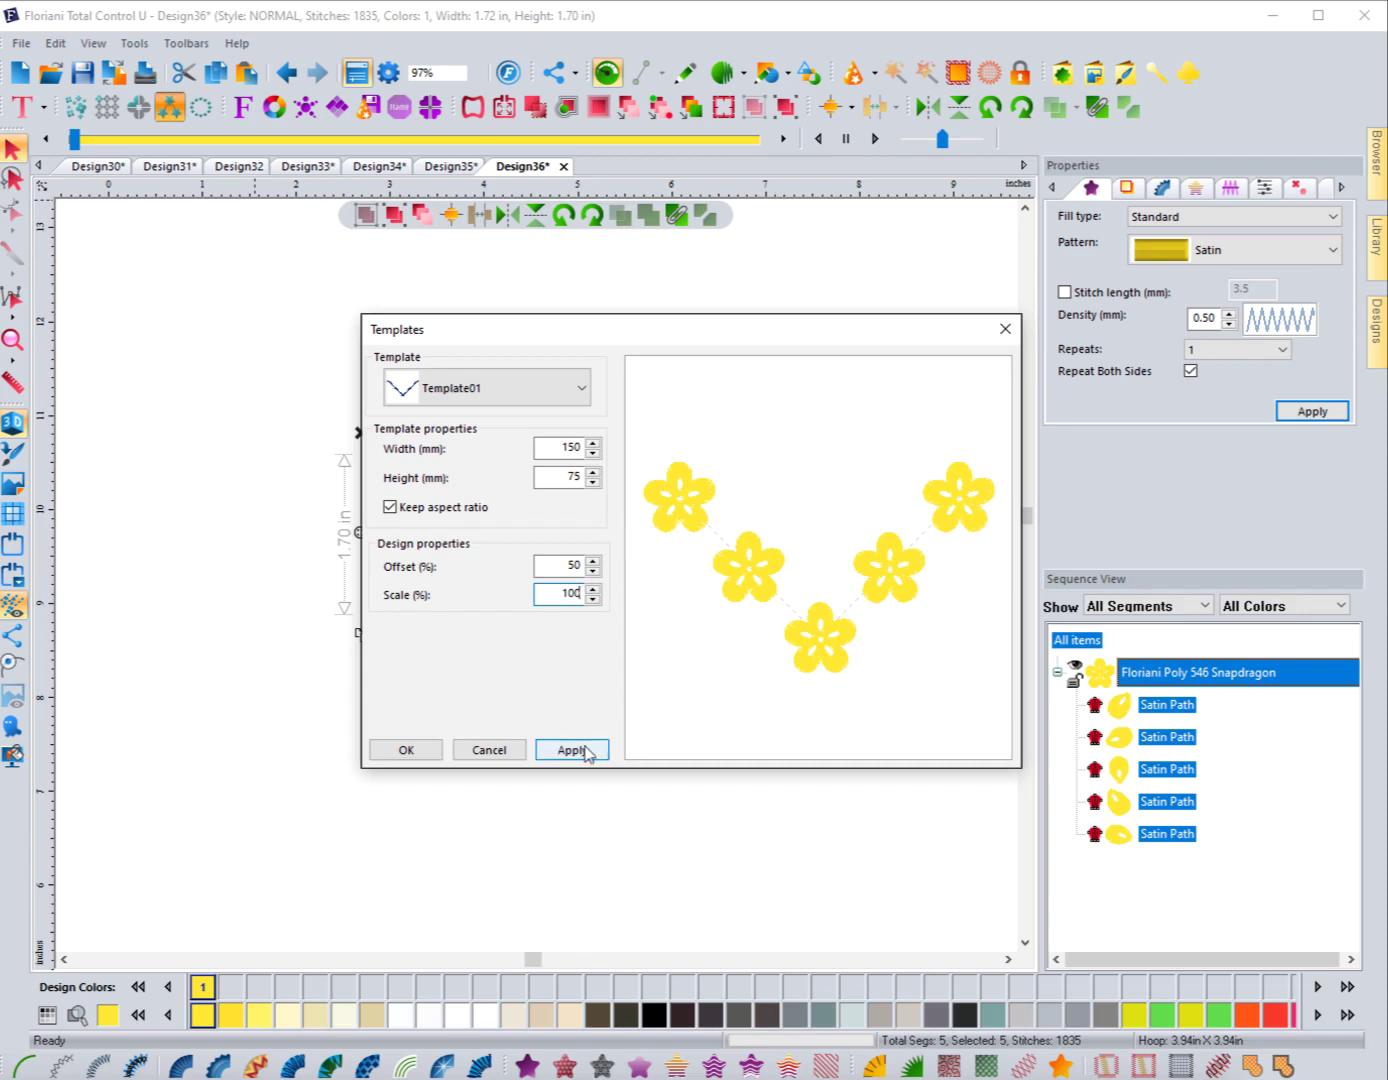
click(585, 752)
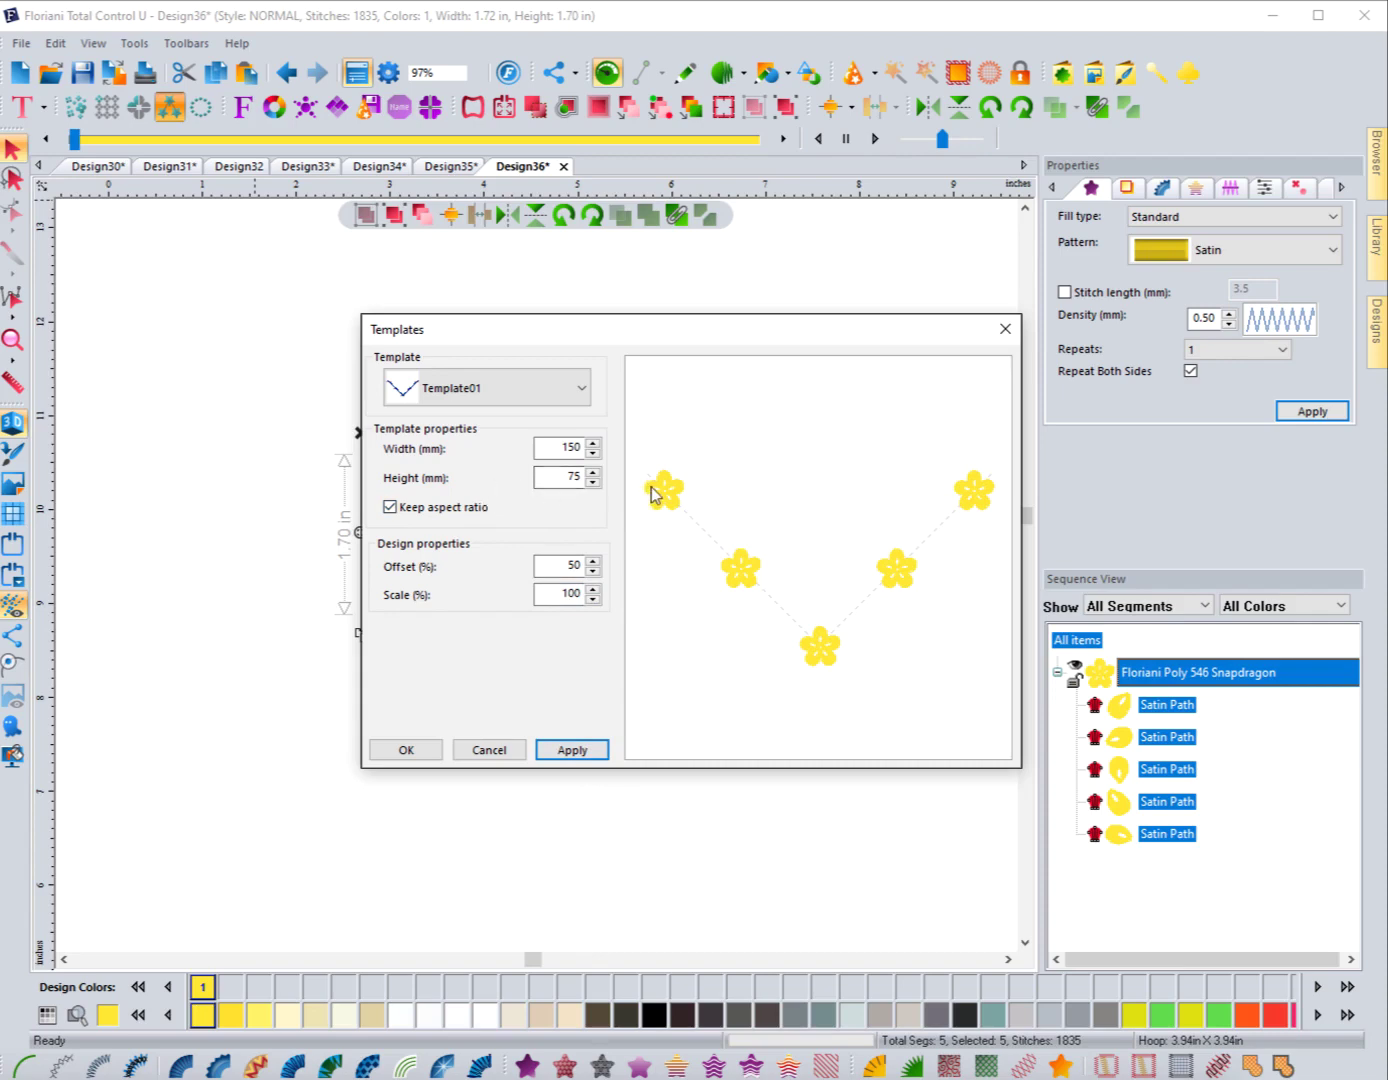
Choose zigzag Template07, apply it to the flower, and confirm with OK
click(527, 391)
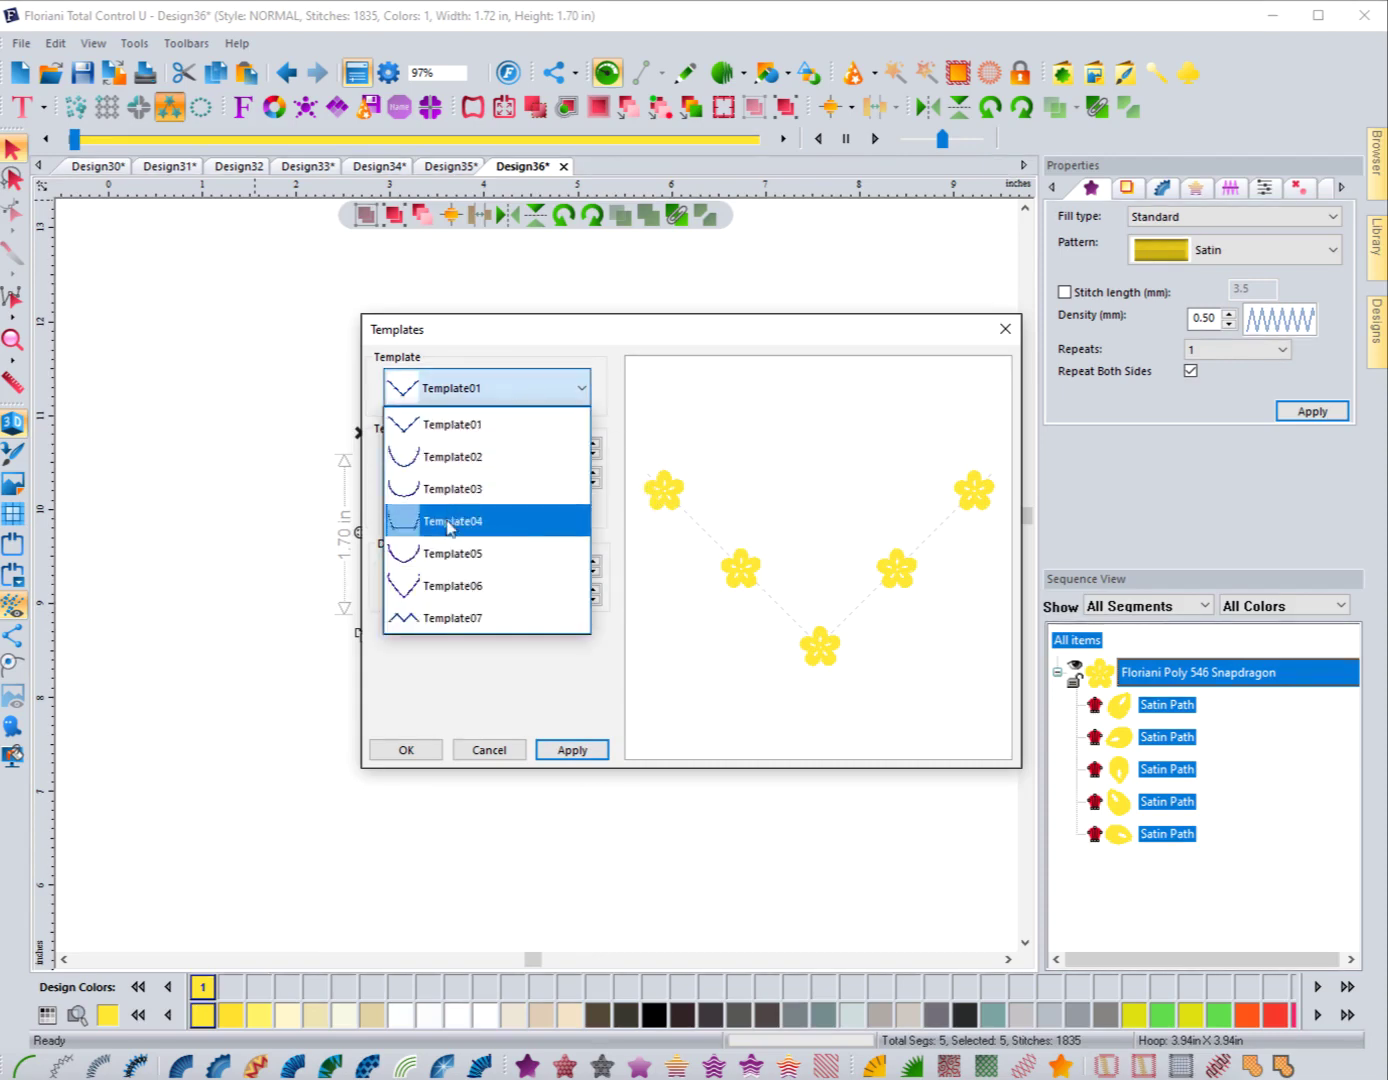
click(480, 393)
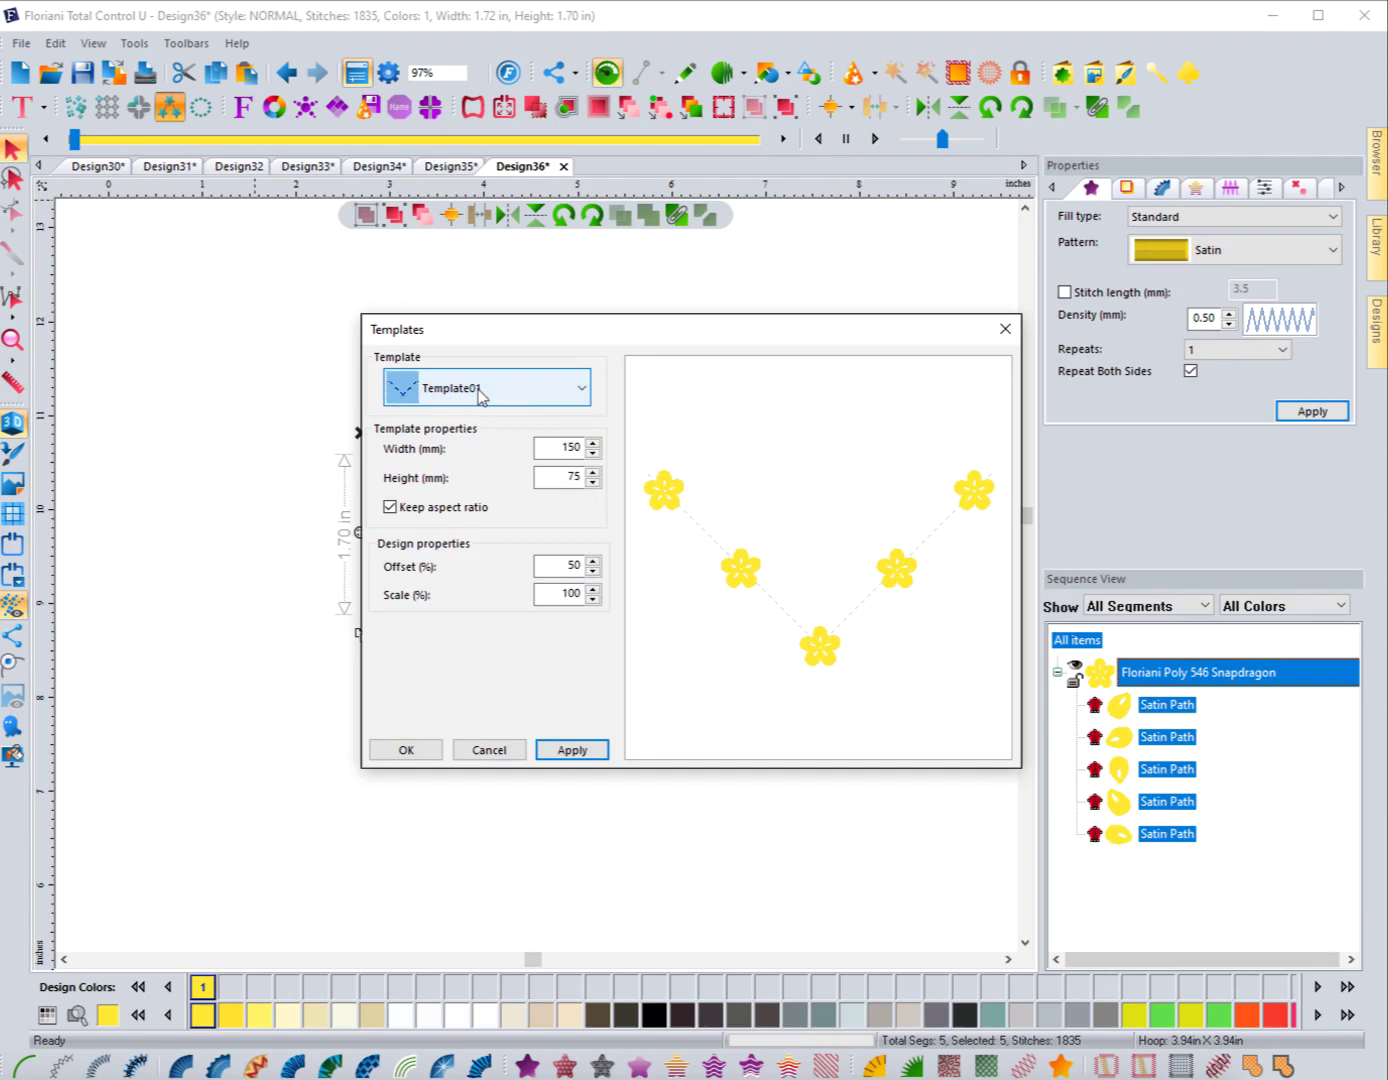
click(481, 394)
click(462, 620)
click(550, 751)
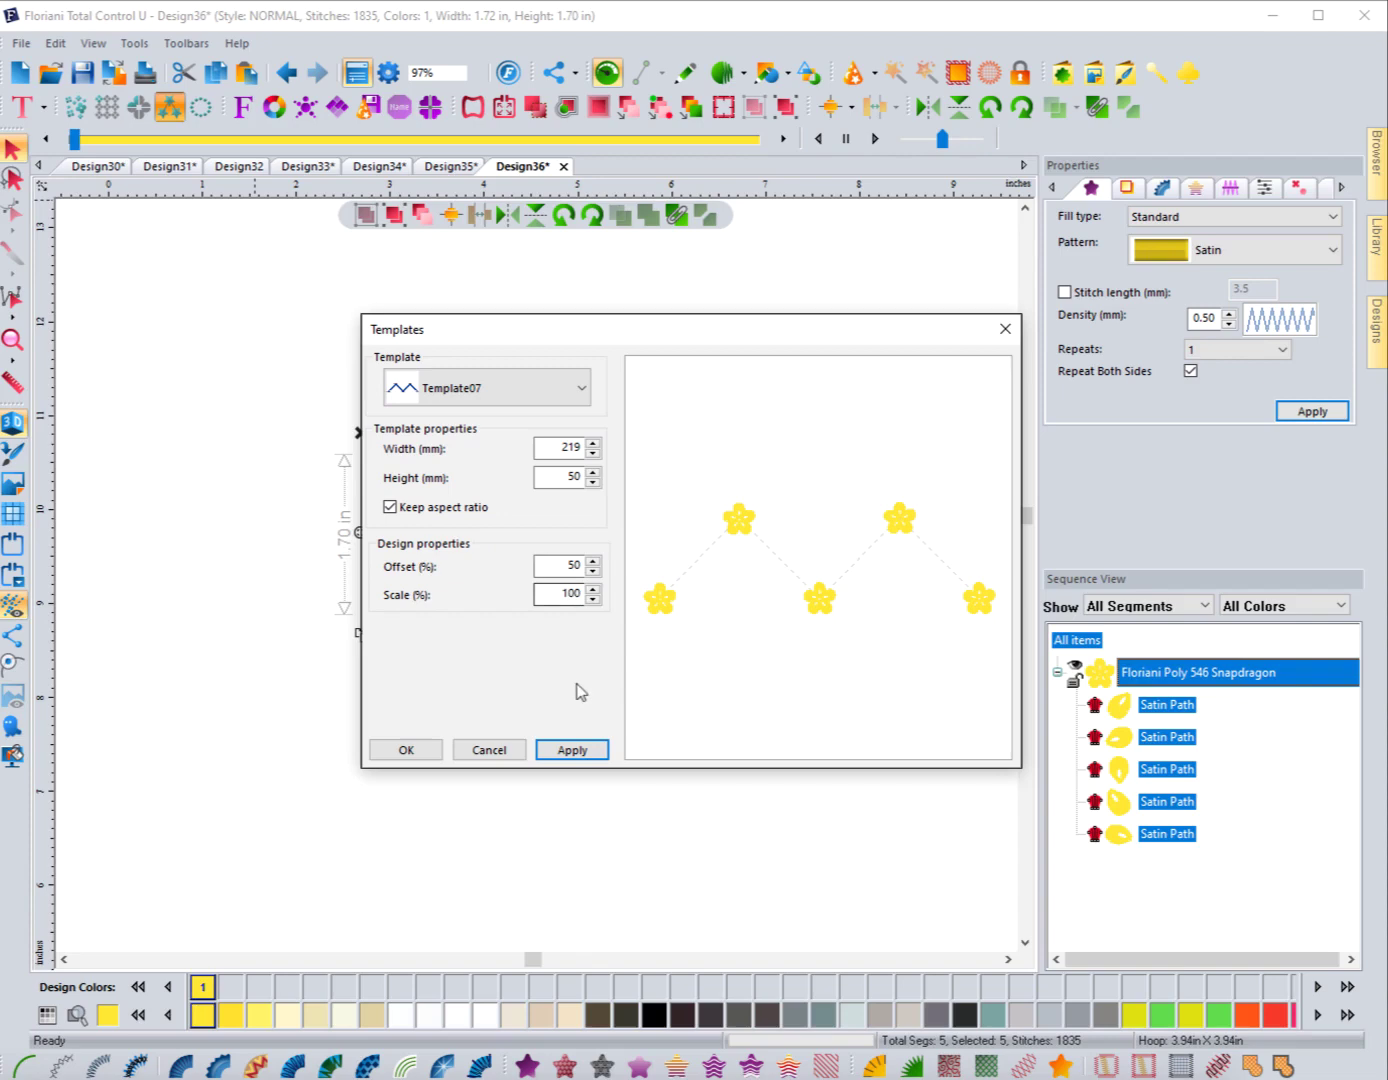
click(404, 752)
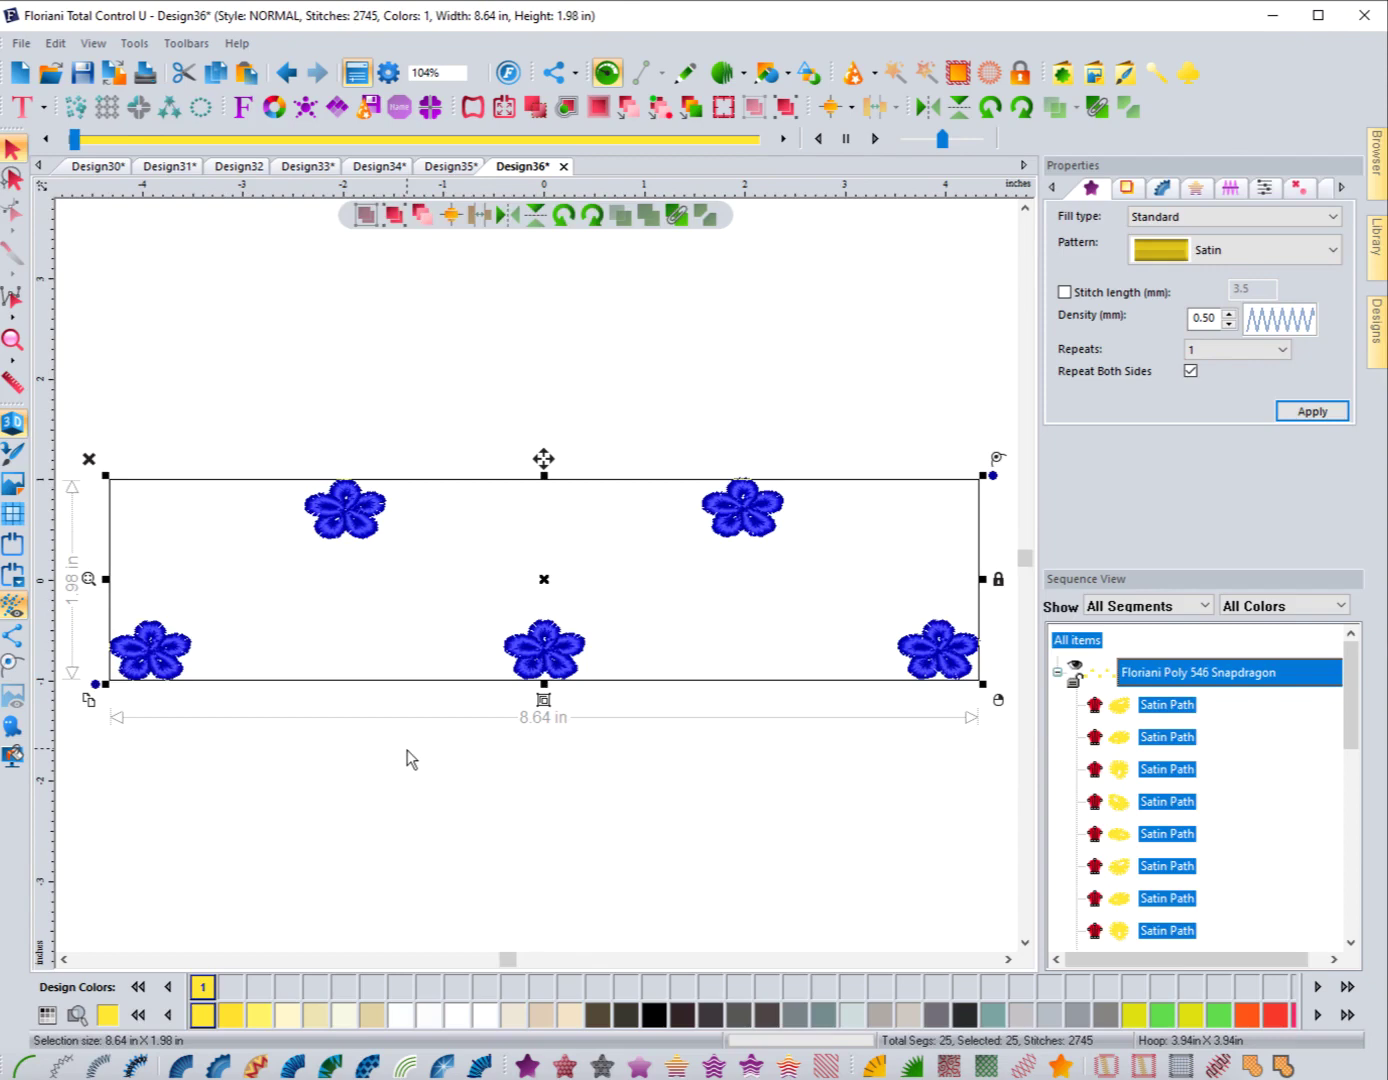
Select all five zigzag flowers, drag them about 1.6 inches higher, then deselect
click(405, 757)
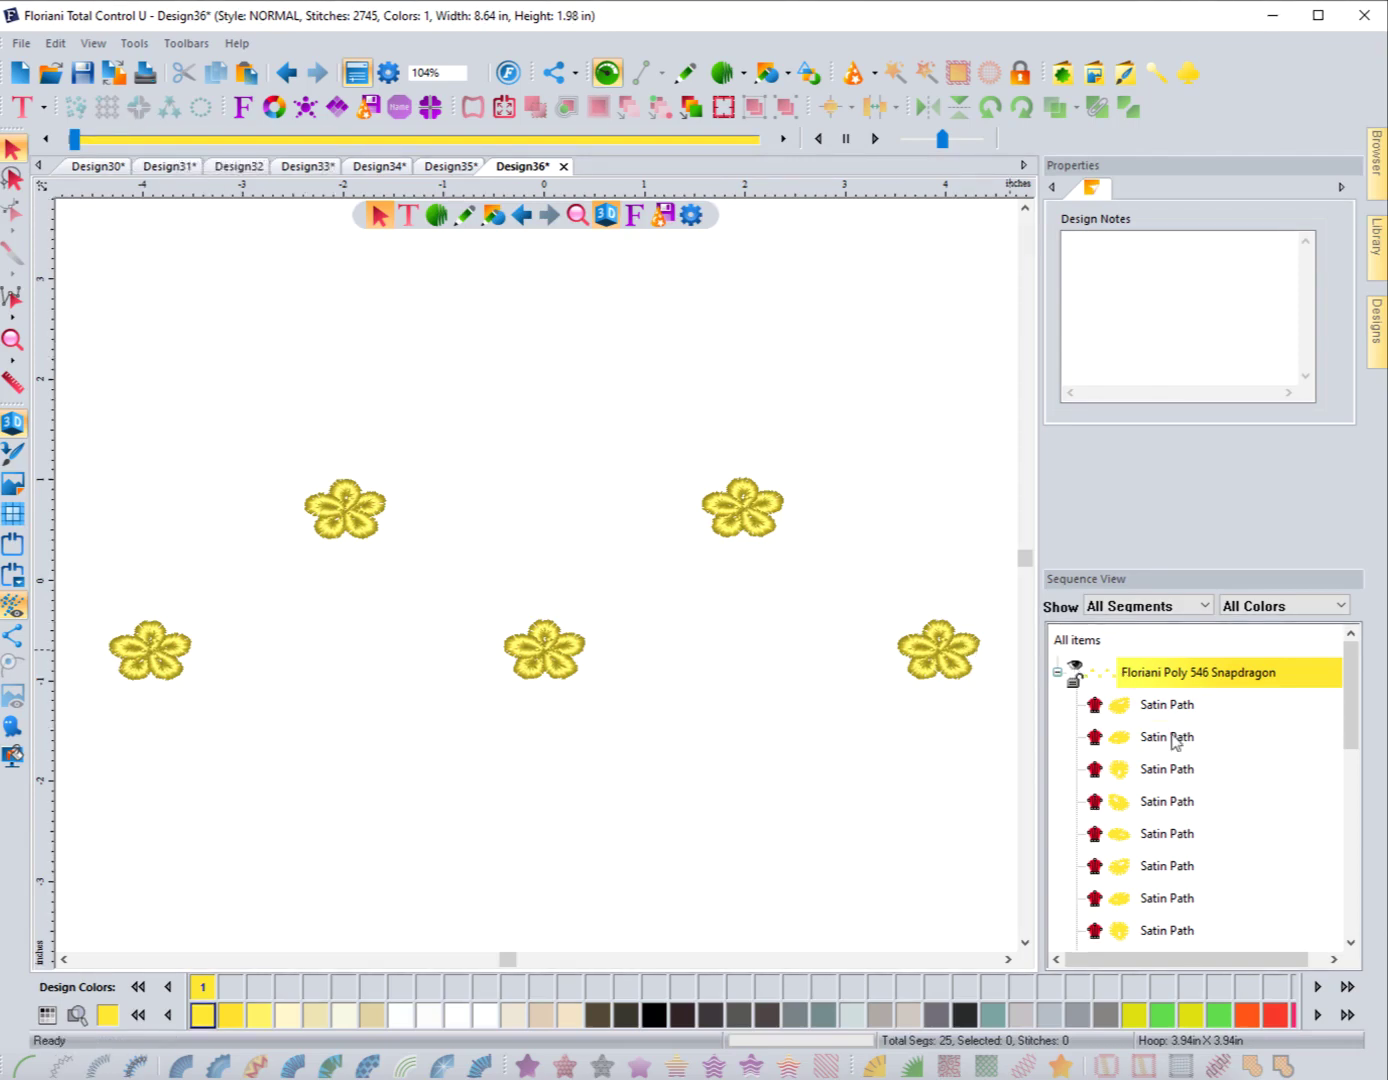
scroll(1177, 770, down, 5)
scroll(1175, 793, up, 5)
drag(74, 438, 985, 729)
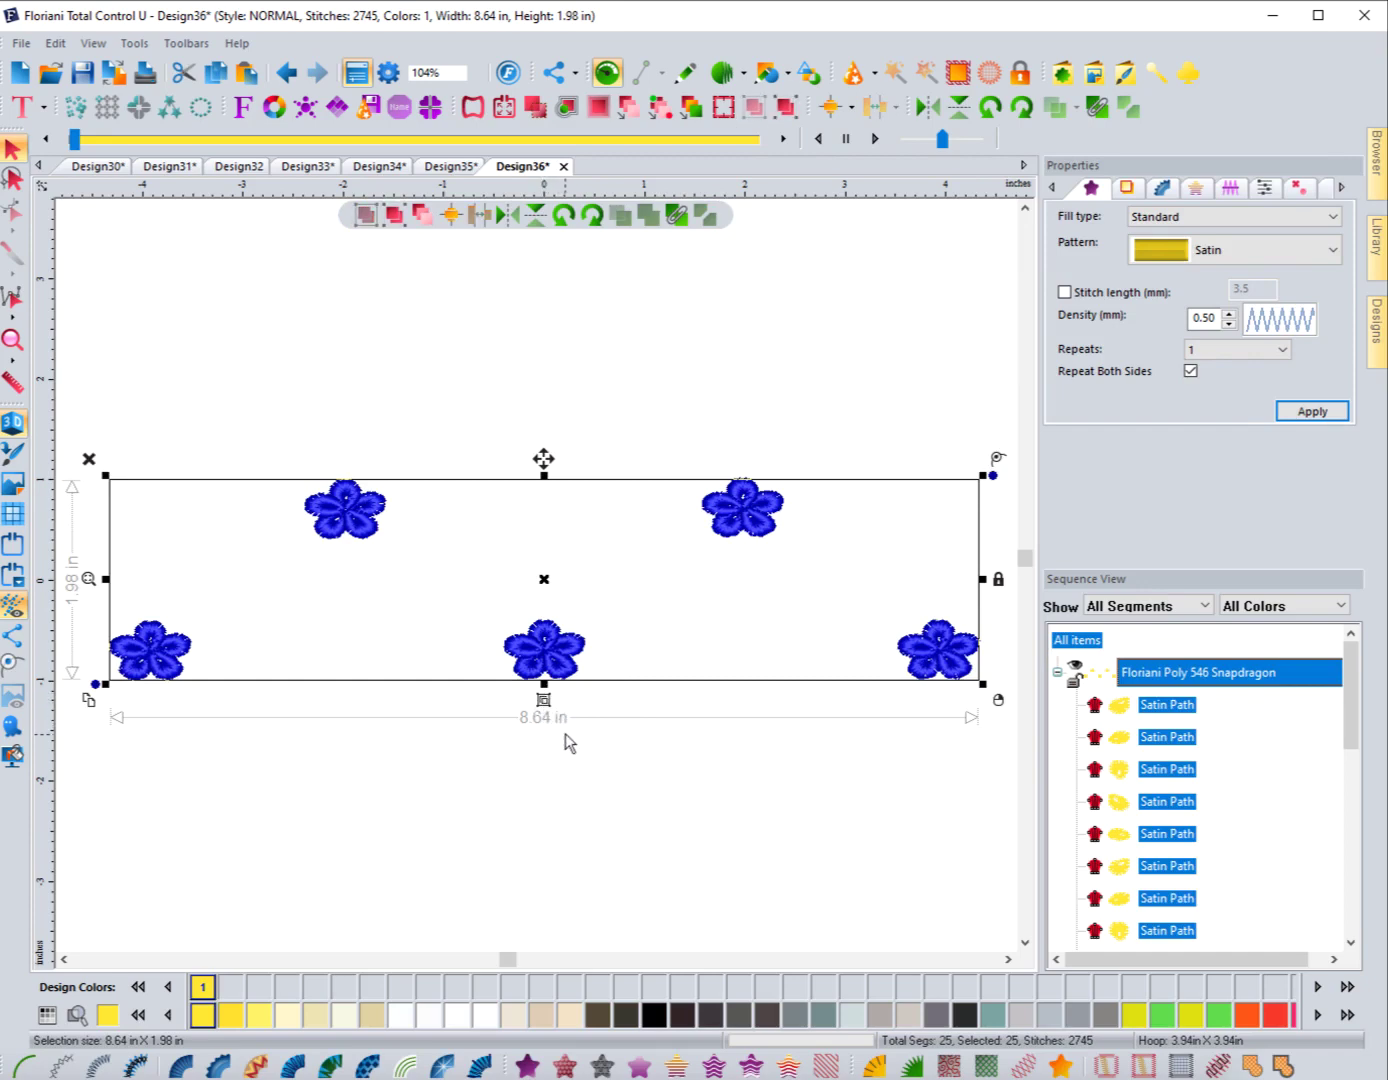
click(567, 739)
drag(556, 667, 553, 502)
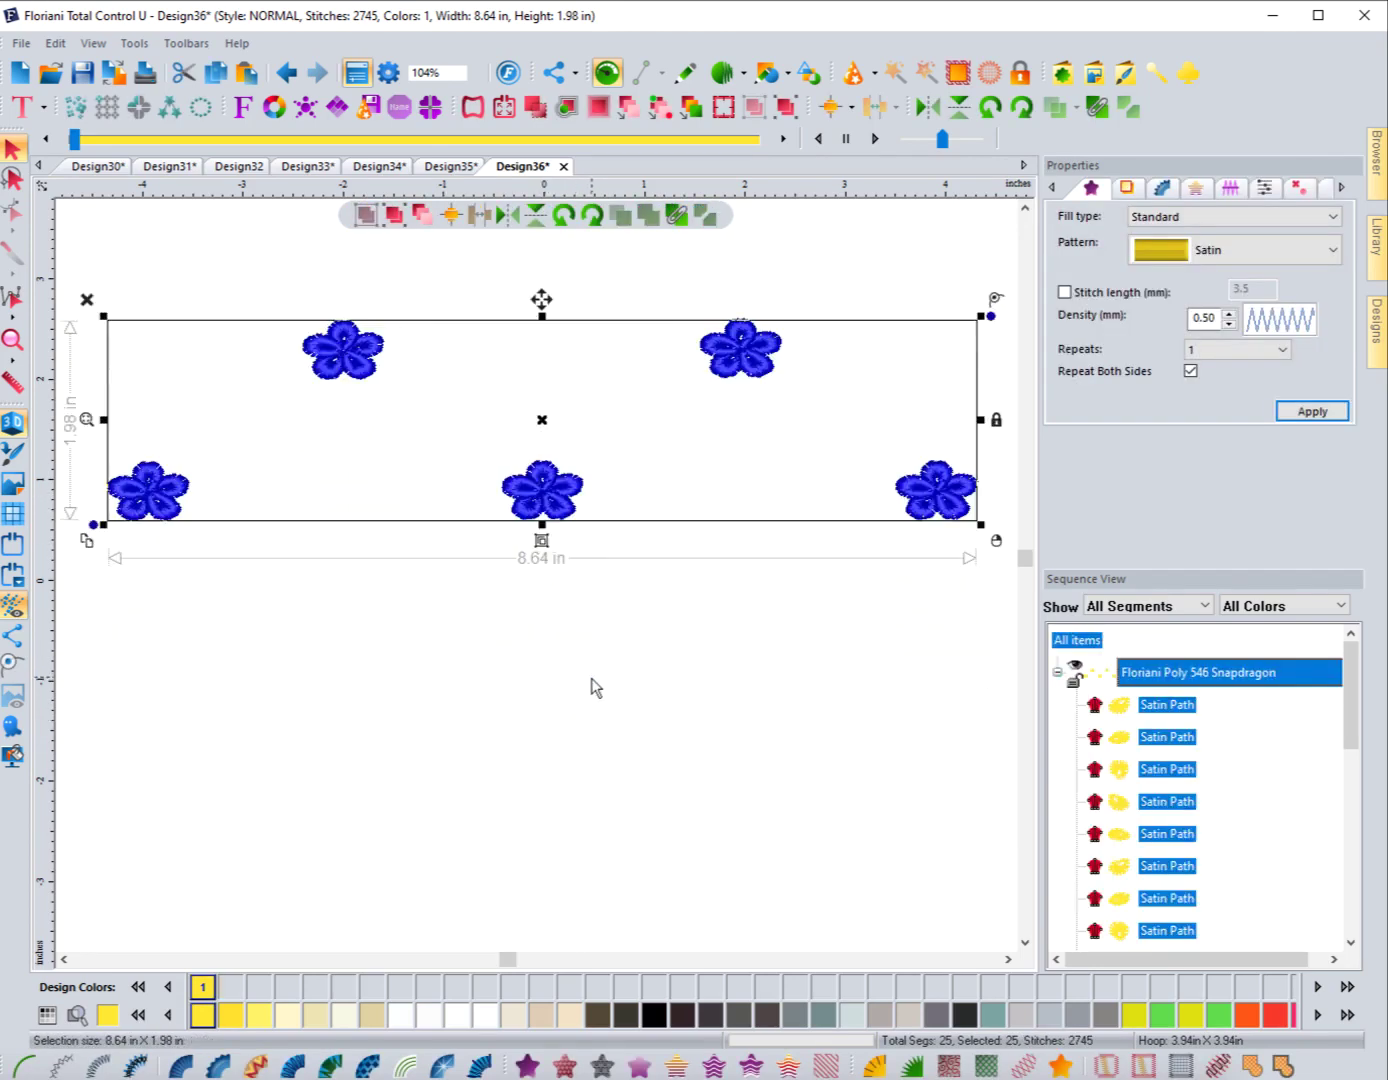
click(596, 688)
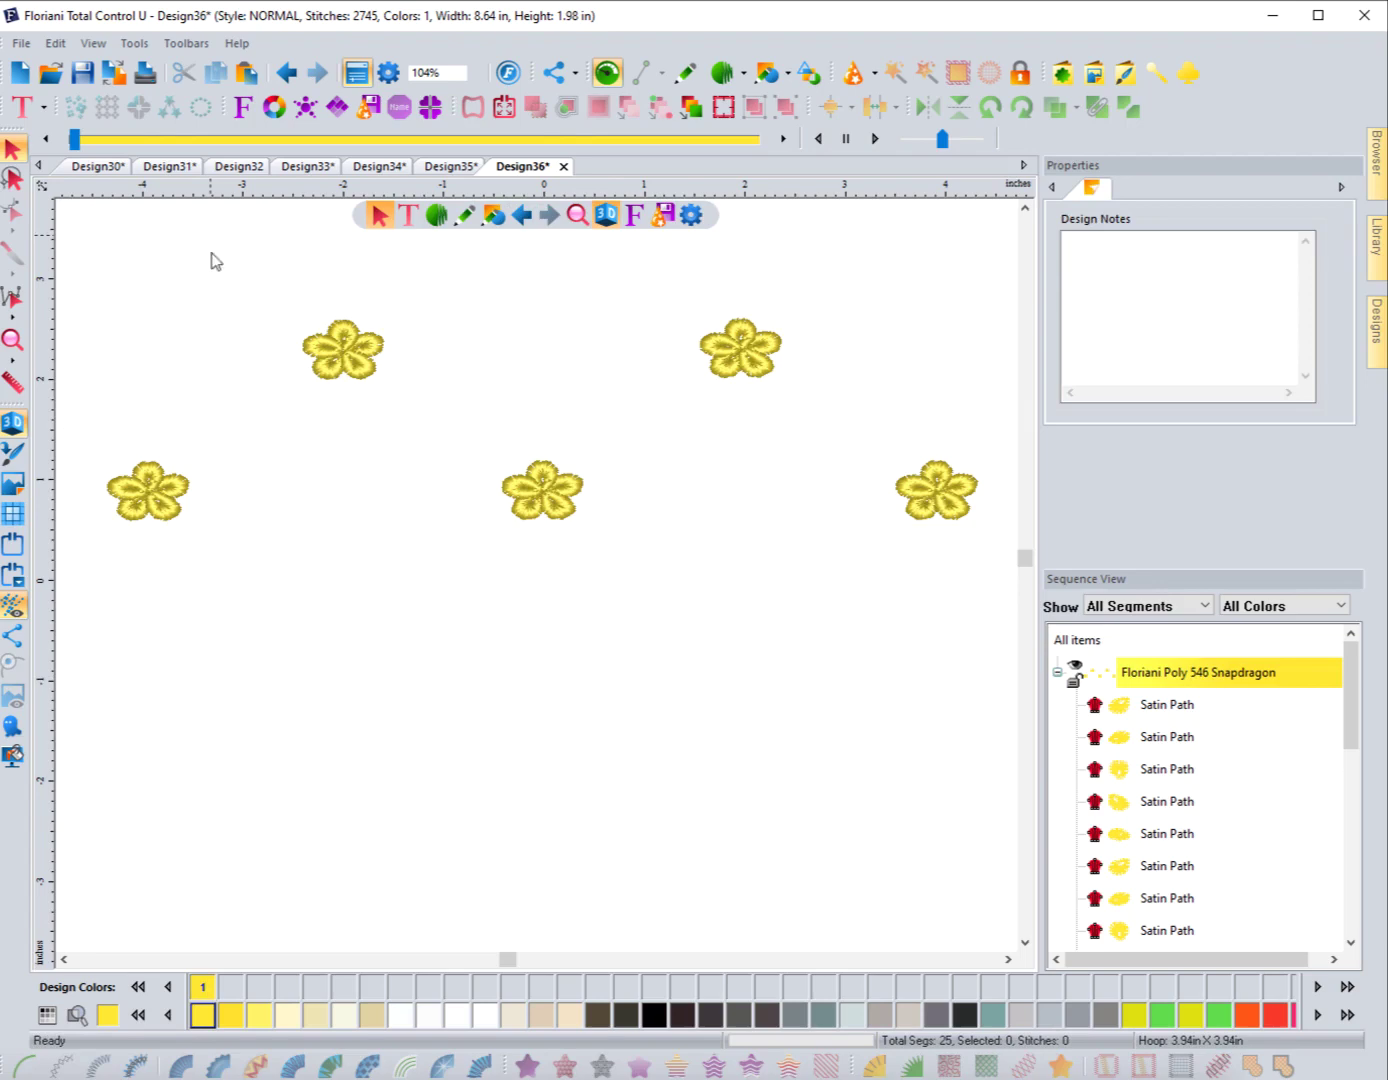